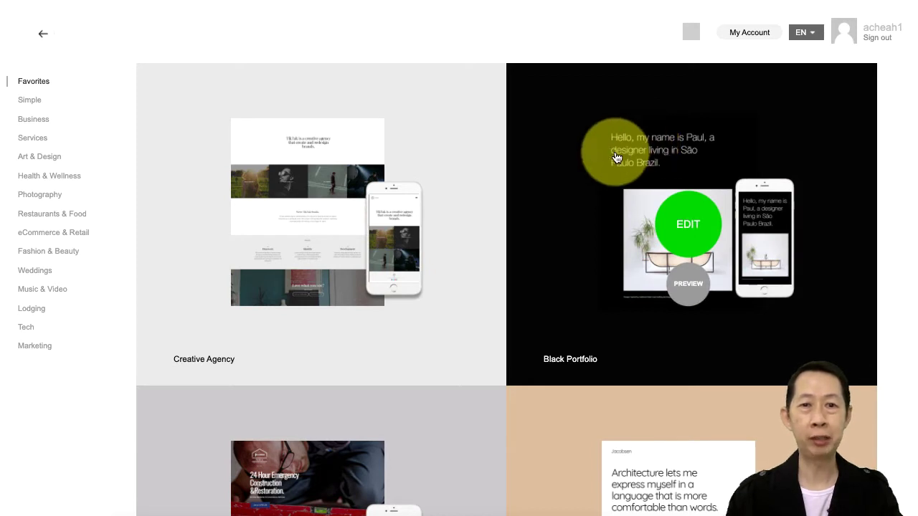
- Browse the template gallery, then switch to the Business category
{"action": "mouse_move", "coordinate": [414, 167]}
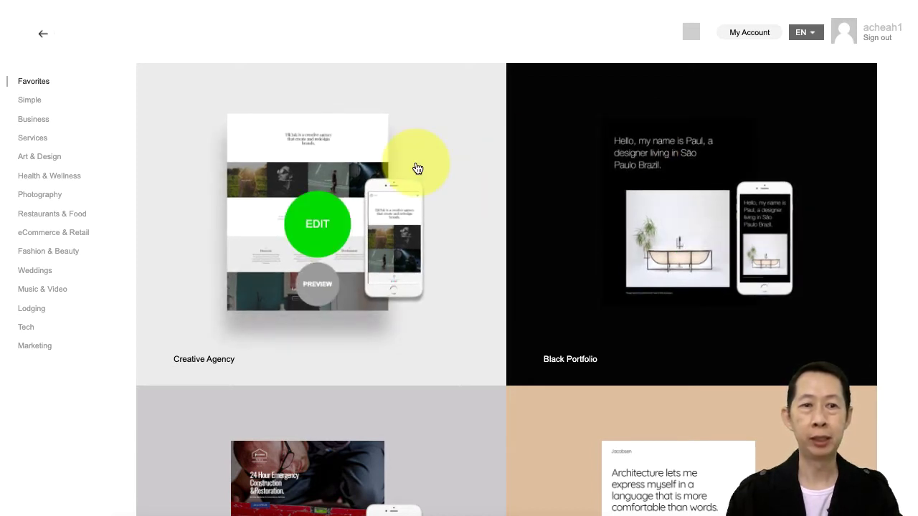
{"action": "scroll", "coordinate": [298, 280], "scroll_direction": "down", "scroll_amount": 10}
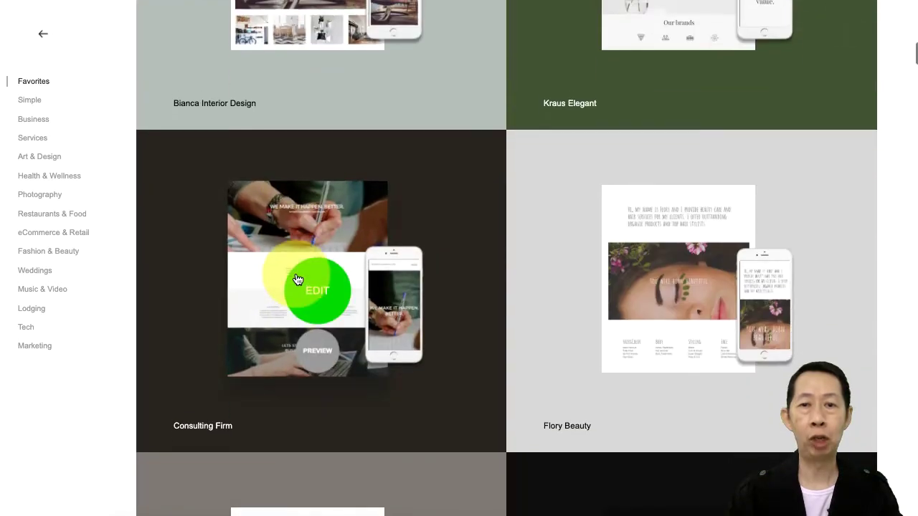
{"action": "scroll", "coordinate": [298, 279], "scroll_direction": "down", "scroll_amount": 8}
{"action": "scroll", "coordinate": [298, 280], "scroll_direction": "up", "scroll_amount": 10}
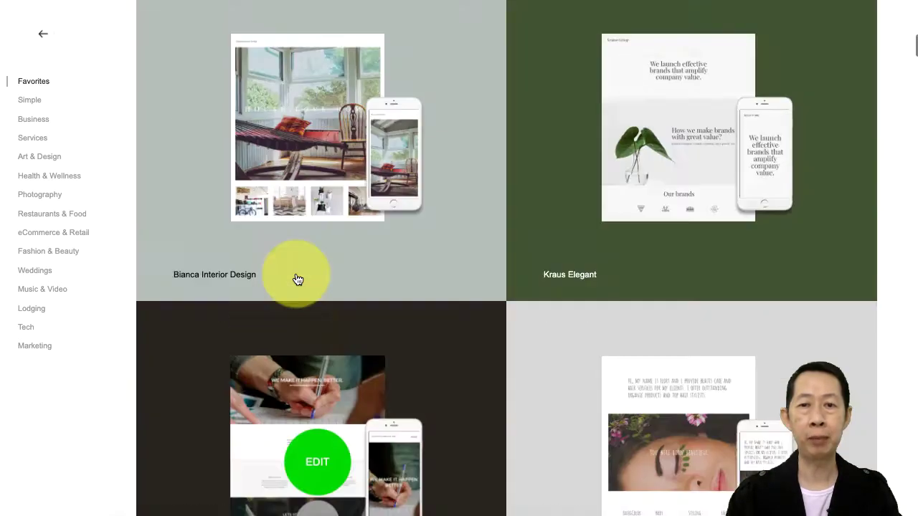
{"action": "scroll", "coordinate": [298, 280], "scroll_direction": "up", "scroll_amount": 6}
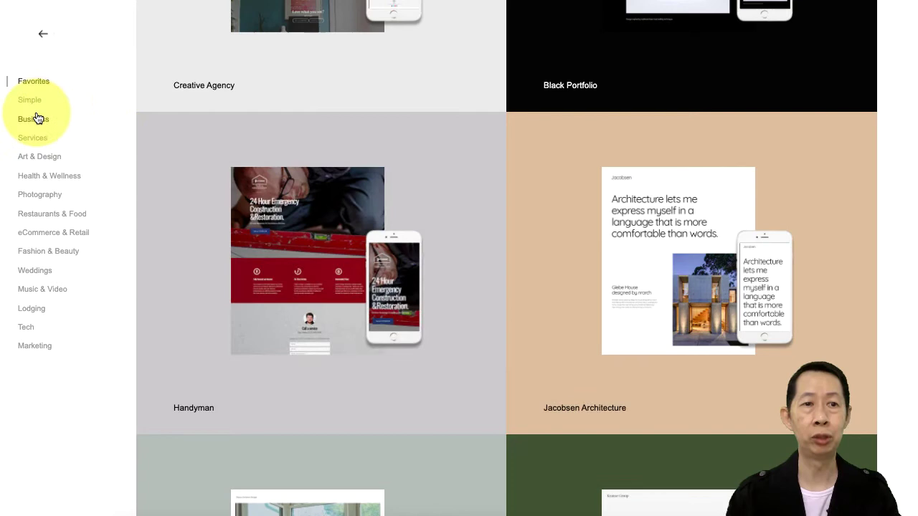
{"action": "left_click", "coordinate": [33, 122]}
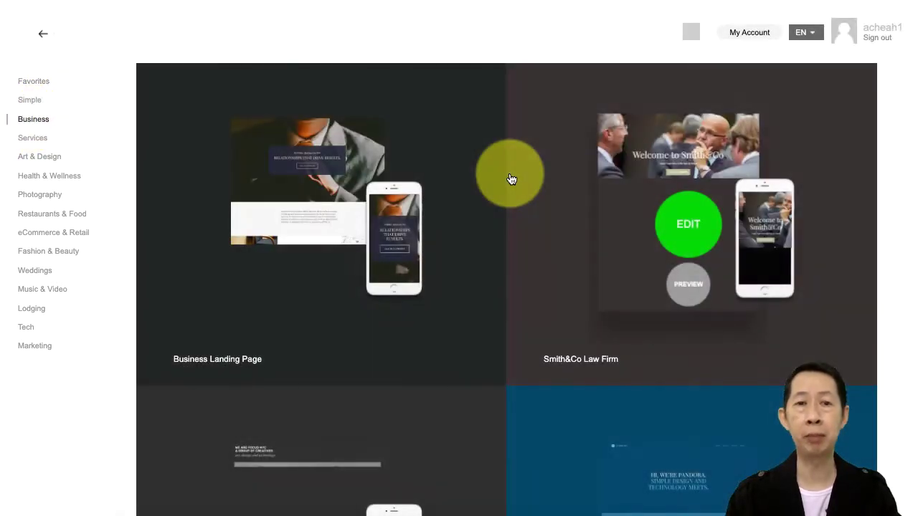
- Preview Business Landing Page and Smith&Co Law Firm, then return to scroll the Business templates
{"action": "scroll", "coordinate": [510, 179], "scroll_direction": "down", "scroll_amount": 1}
{"action": "mouse_move", "coordinate": [311, 159]}
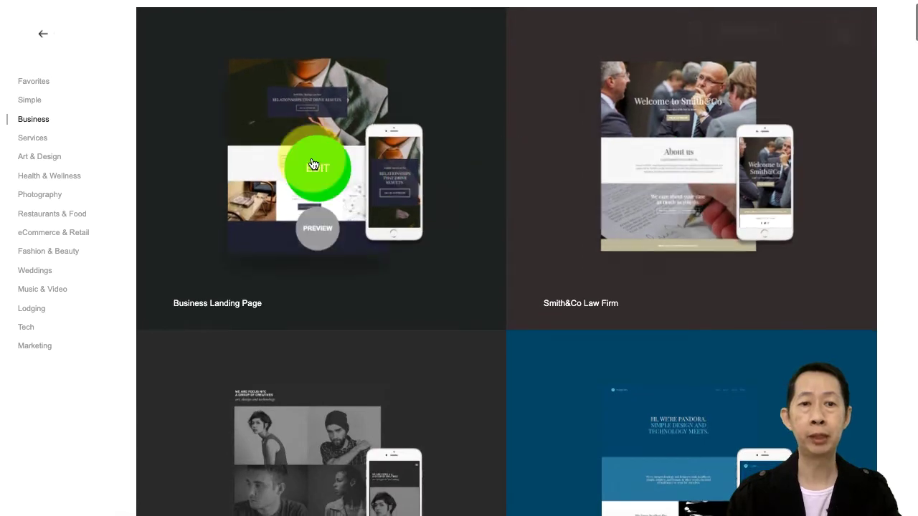
{"action": "left_click", "coordinate": [321, 229]}
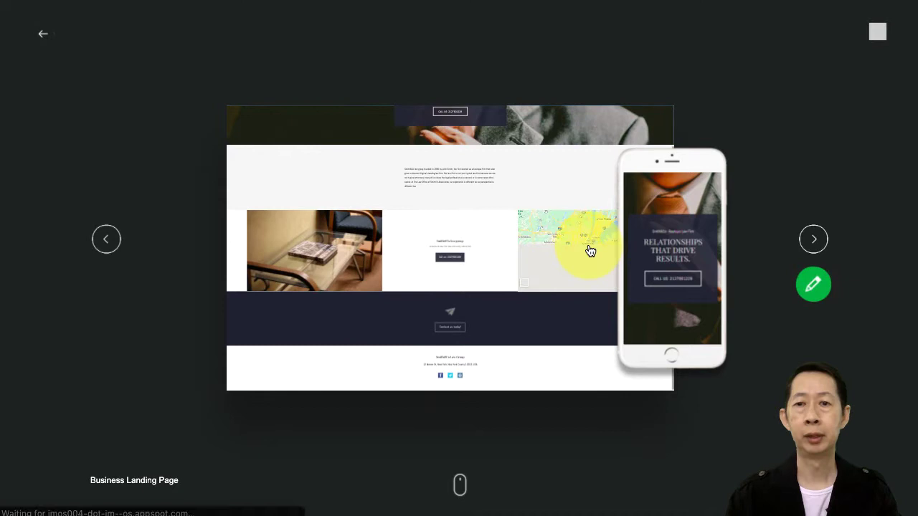
{"action": "left_click", "coordinate": [817, 241]}
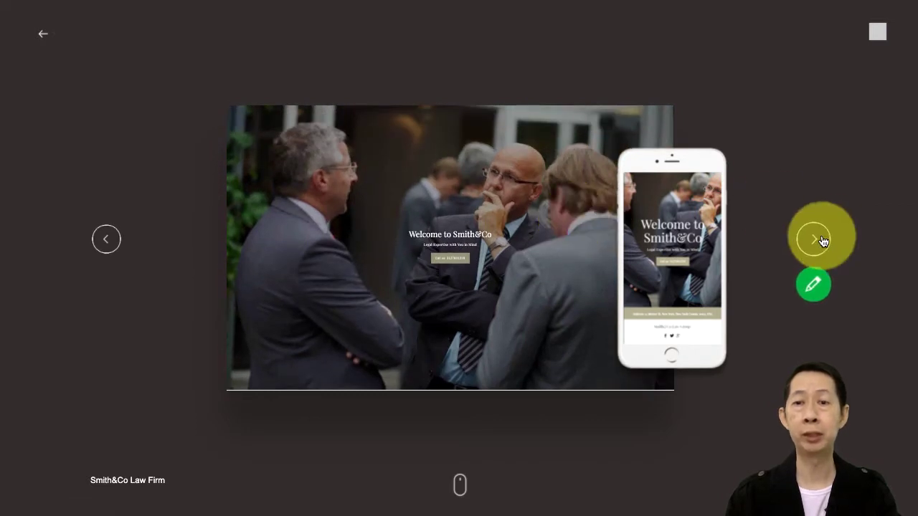
{"action": "left_click", "coordinate": [42, 37]}
{"action": "mouse_move", "coordinate": [291, 242]}
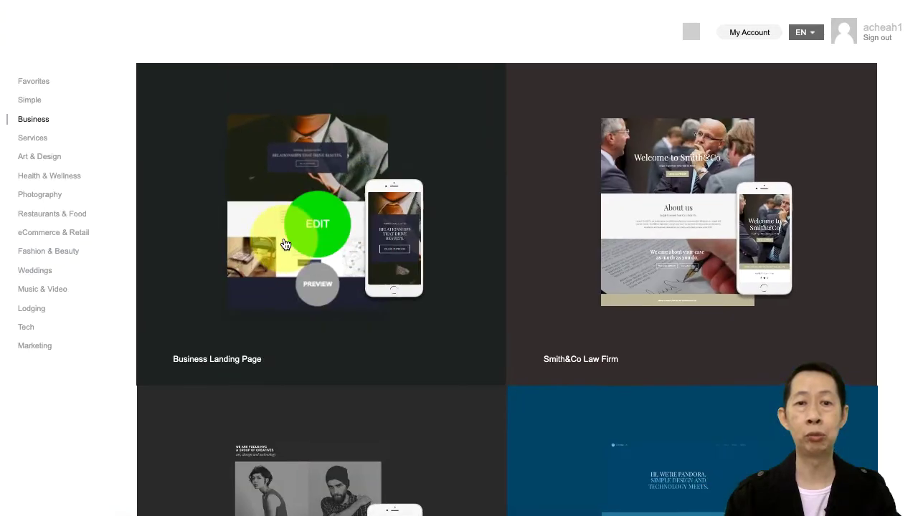
{"action": "scroll", "coordinate": [284, 245], "scroll_direction": "down", "scroll_amount": 6}
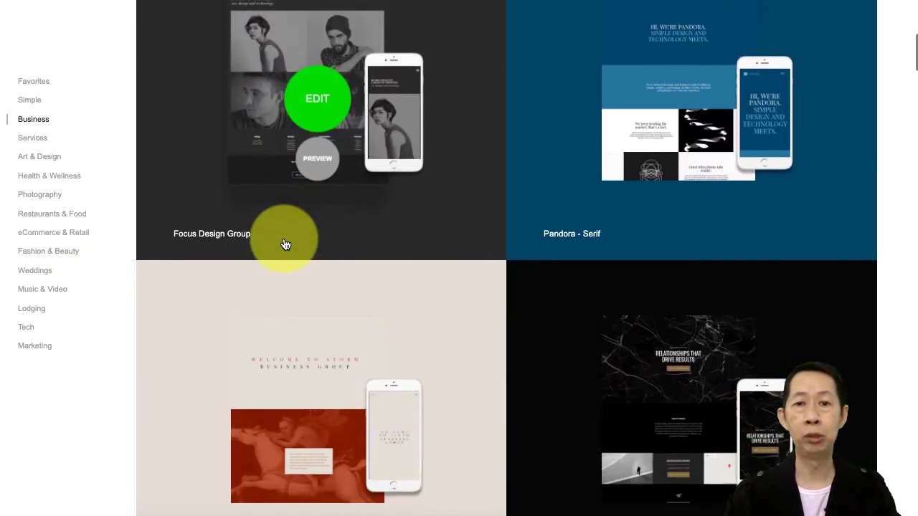
{"action": "scroll", "coordinate": [285, 245], "scroll_direction": "down", "scroll_amount": 3}
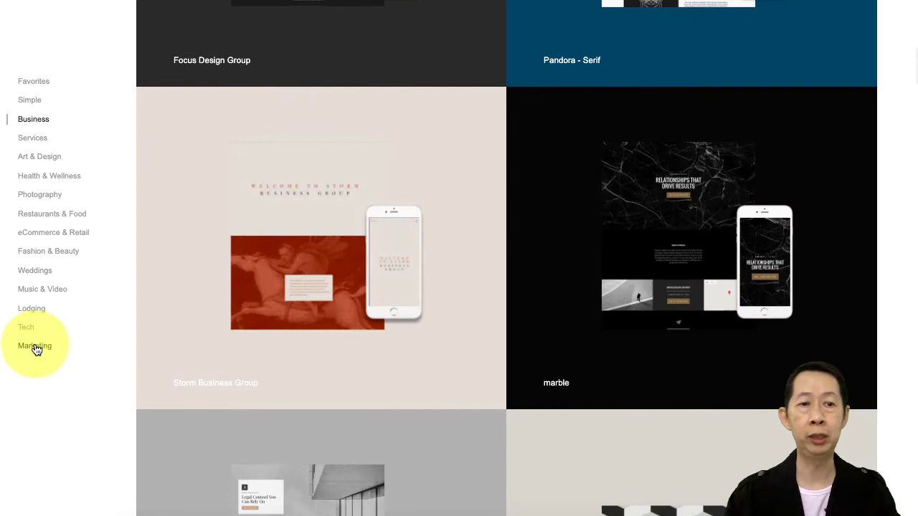
- Switch to the Marketing category and preview the Marketing Expert template's desktop and phone layouts
{"action": "left_click", "coordinate": [35, 347]}
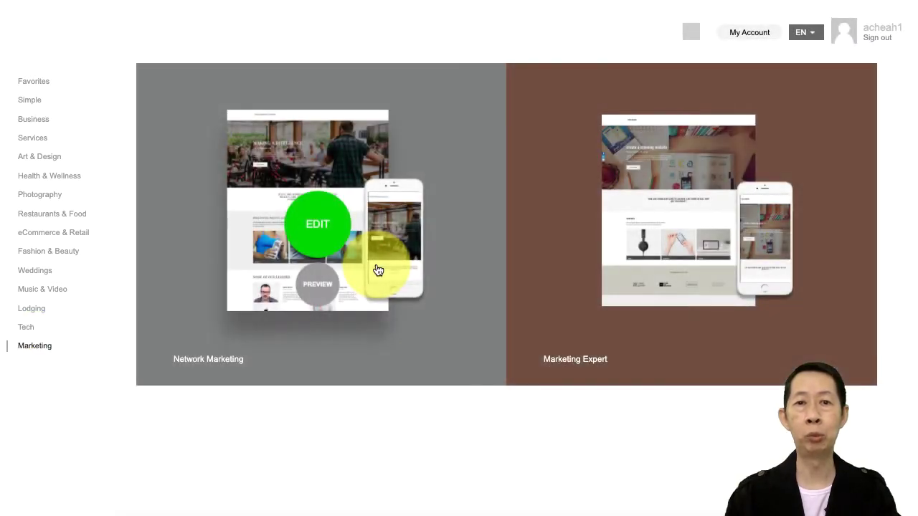
{"action": "mouse_move", "coordinate": [609, 261]}
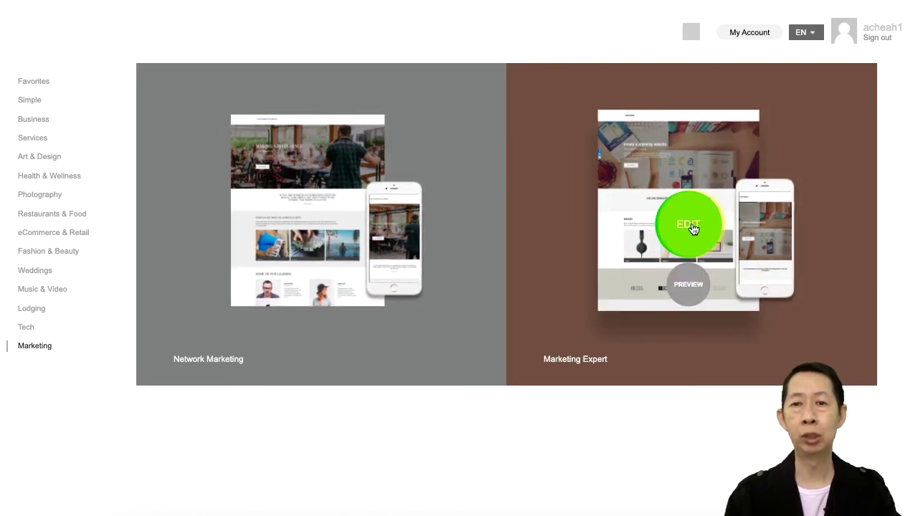
{"action": "left_click", "coordinate": [690, 284]}
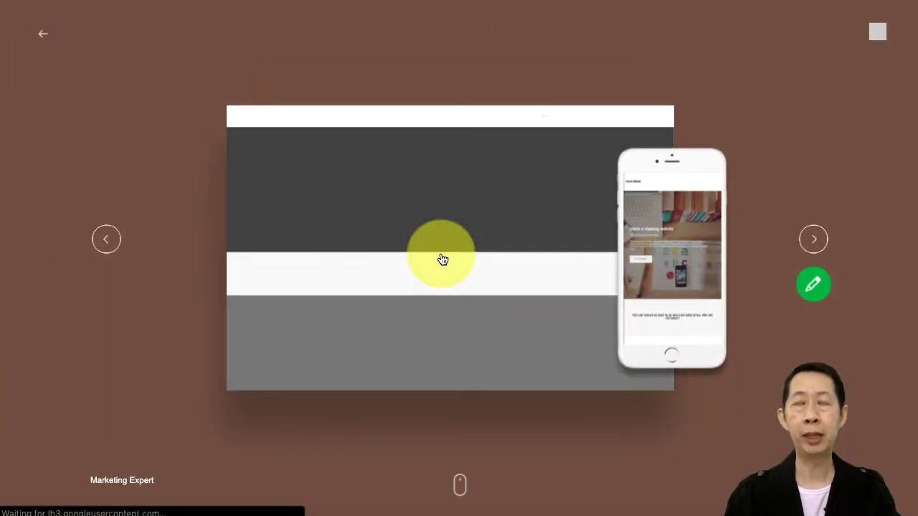
{"action": "scroll", "coordinate": [443, 259], "scroll_direction": "down", "scroll_amount": 10}
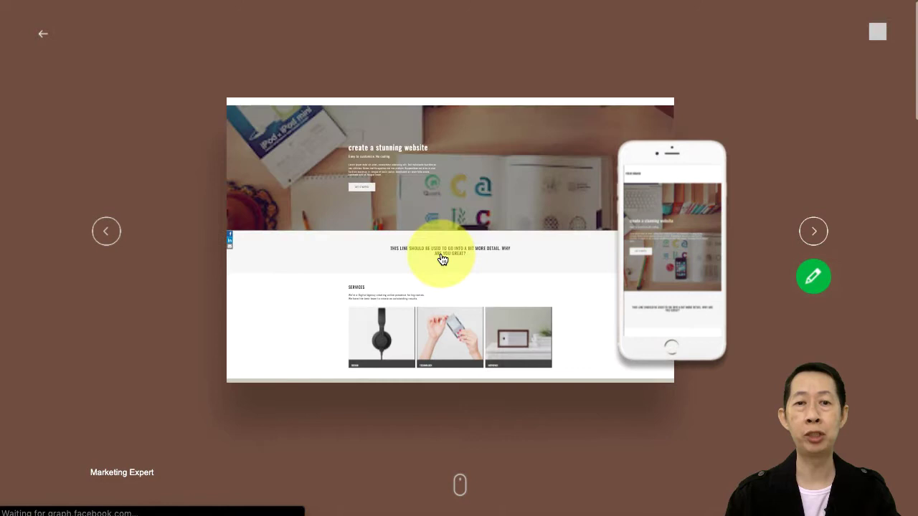
{"action": "scroll", "coordinate": [443, 259], "scroll_direction": "down", "scroll_amount": 10}
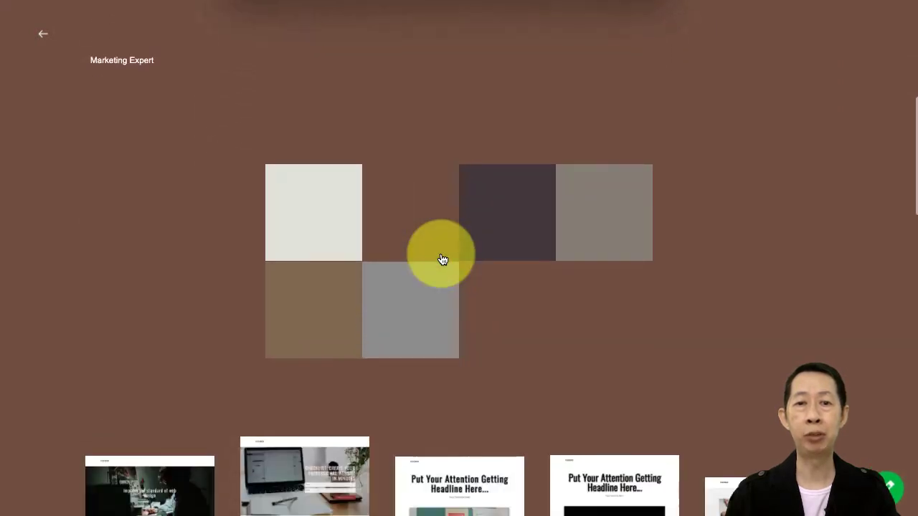
{"action": "scroll", "coordinate": [443, 259], "scroll_direction": "down", "scroll_amount": 3}
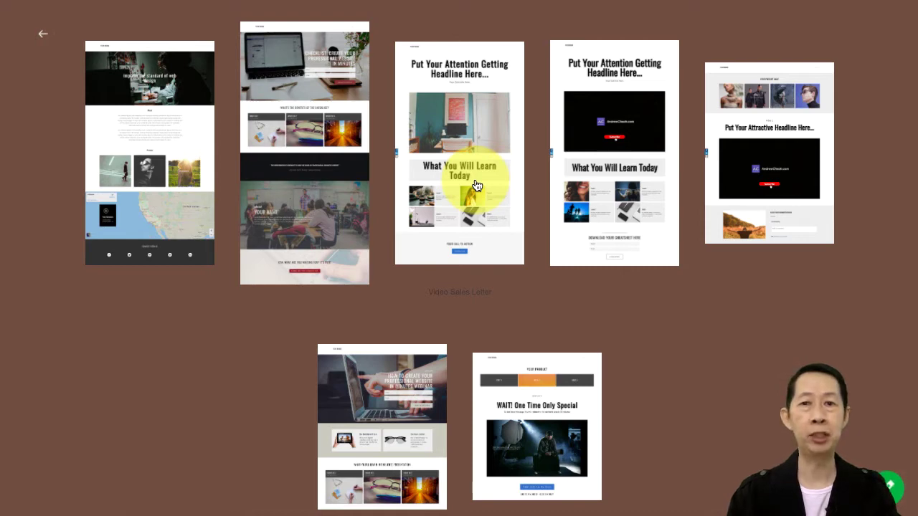
{"action": "left_click", "coordinate": [553, 218]}
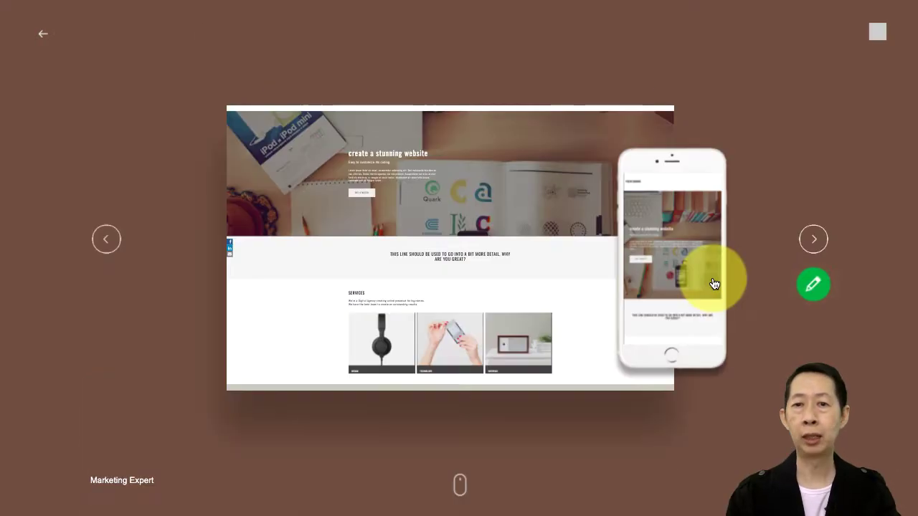
- Open the Marketing Expert template in the site editor and look over the page
{"action": "left_click", "coordinate": [801, 289]}
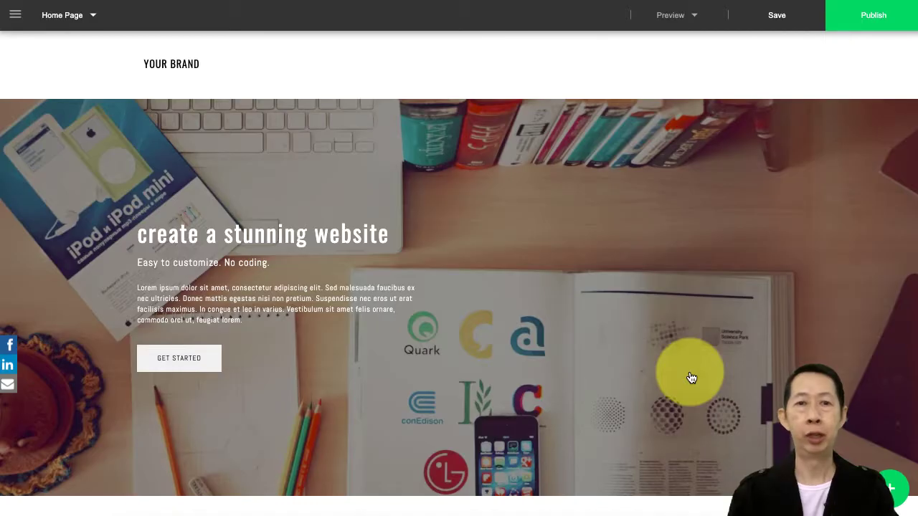
{"action": "scroll", "coordinate": [691, 378], "scroll_direction": "down", "scroll_amount": 6}
{"action": "scroll", "coordinate": [691, 378], "scroll_direction": "up", "scroll_amount": 6}
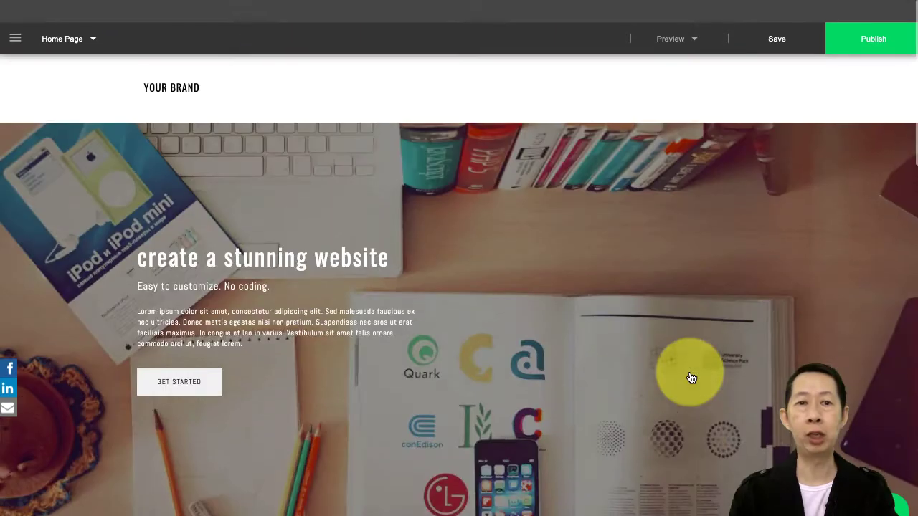
{"action": "scroll", "coordinate": [691, 378], "scroll_direction": "down", "scroll_amount": 1}
{"action": "scroll", "coordinate": [691, 378], "scroll_direction": "up", "scroll_amount": 1}
{"action": "scroll", "coordinate": [691, 378], "scroll_direction": "down", "scroll_amount": 2}
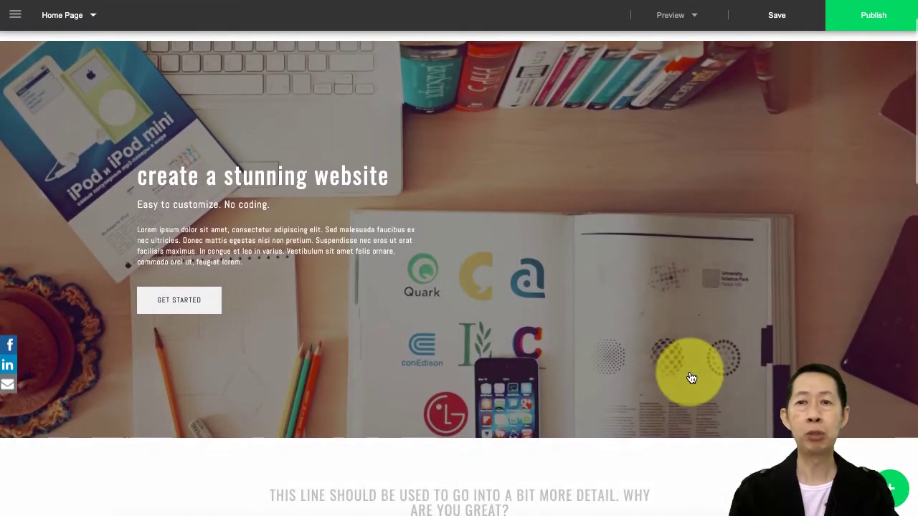
{"action": "scroll", "coordinate": [692, 378], "scroll_direction": "up", "scroll_amount": 2}
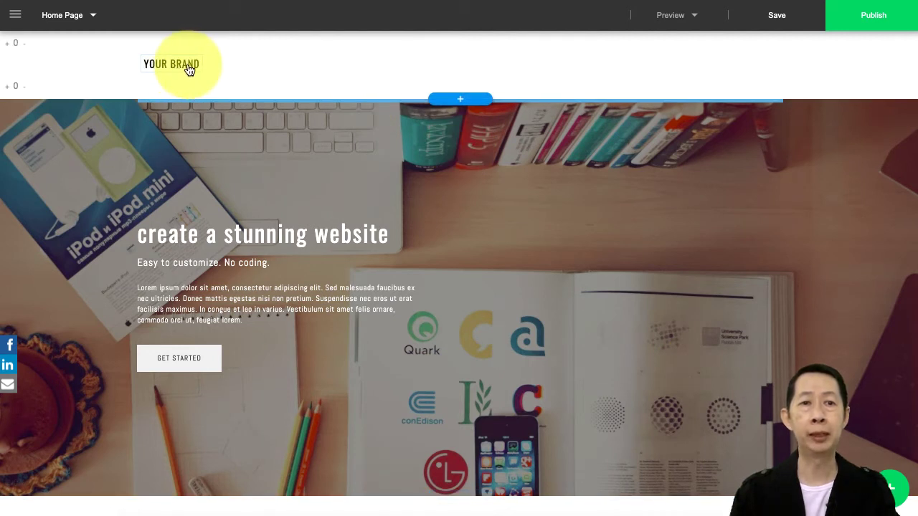
- Replace the header brand text YOUR BRAND with AC CONSULTING
{"action": "left_click", "coordinate": [176, 70]}
{"action": "left_click", "coordinate": [214, 70]}
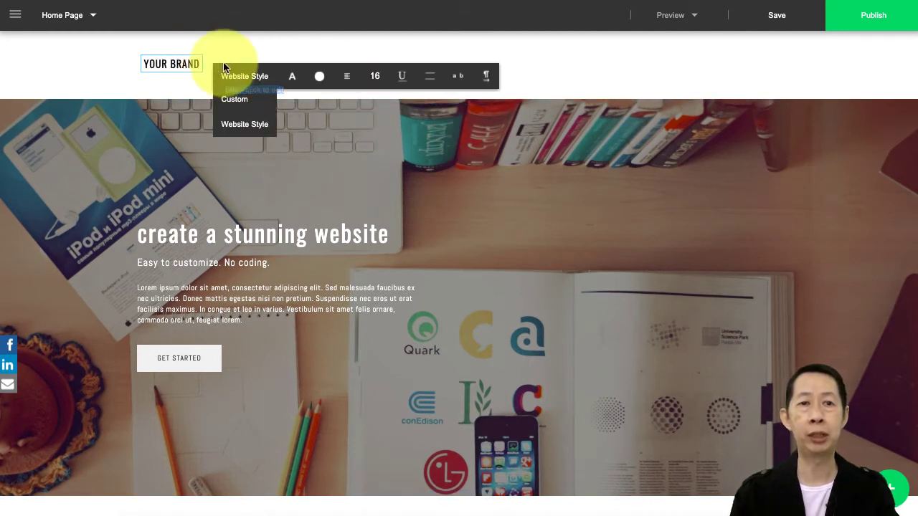
{"action": "left_click", "coordinate": [176, 70]}
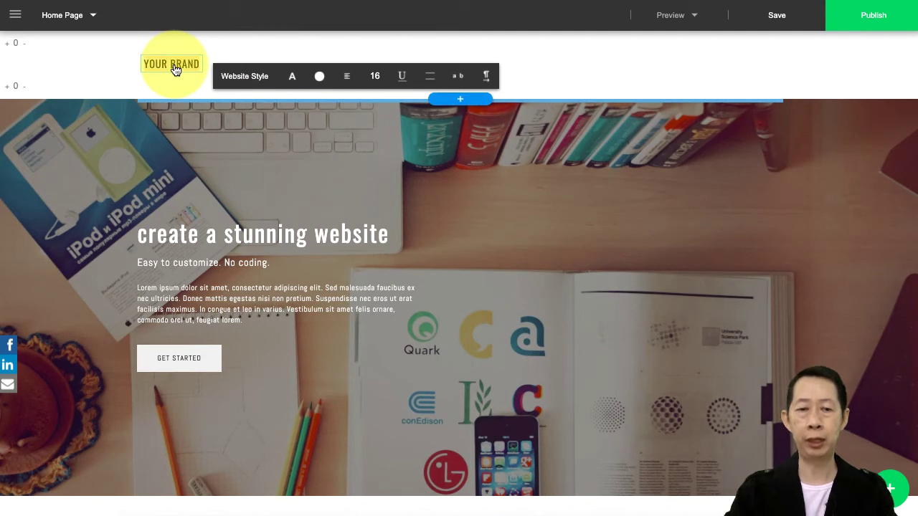
{"action": "type", "text": "AC CONSULTING"}
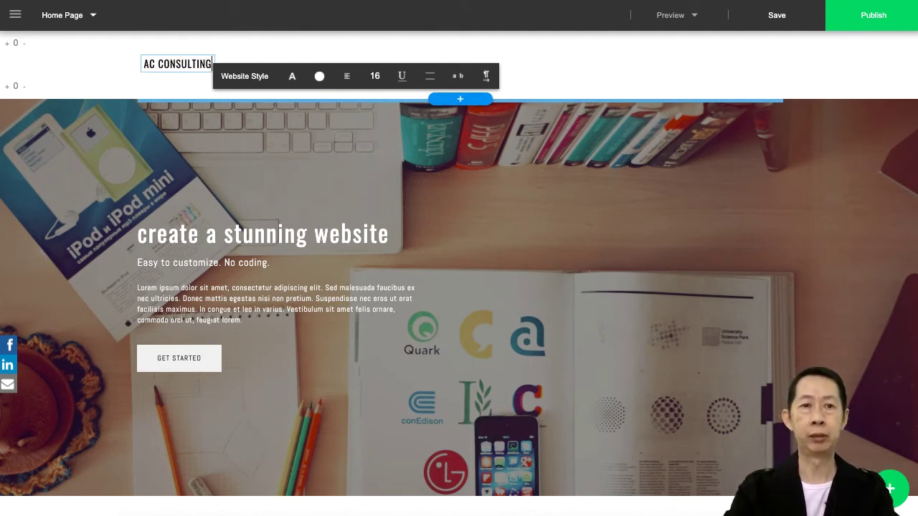
- Replace the hero headline with 'I help small business build their websites'
{"action": "left_click", "coordinate": [322, 194]}
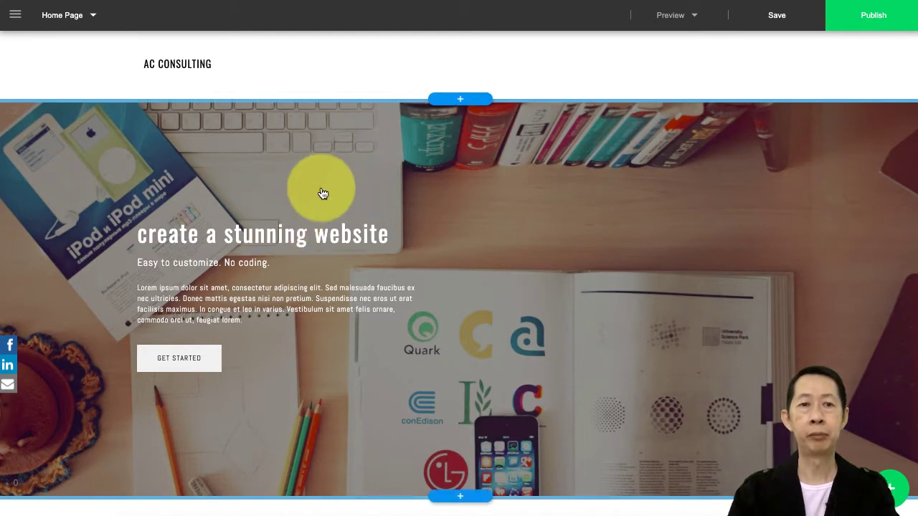
{"action": "scroll", "coordinate": [420, 217], "scroll_direction": "down", "scroll_amount": 3}
{"action": "scroll", "coordinate": [420, 217], "scroll_direction": "up", "scroll_amount": 2}
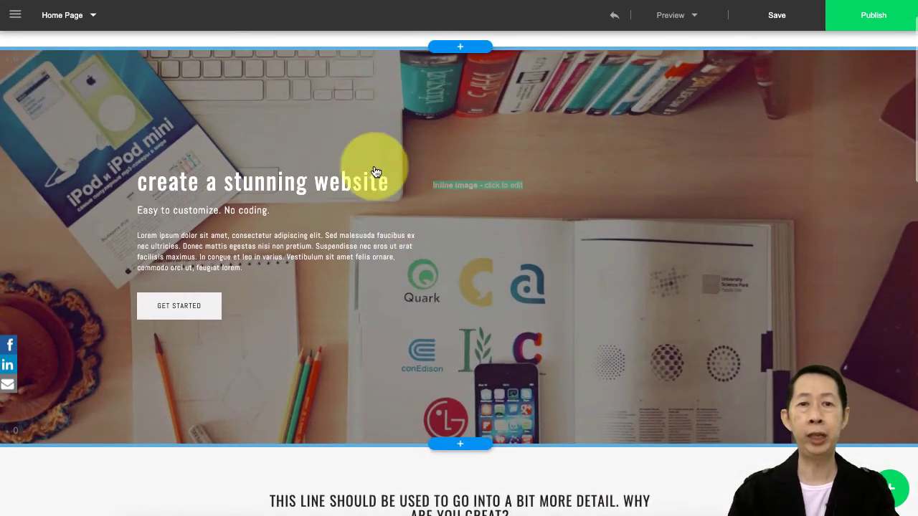
{"action": "scroll", "coordinate": [404, 117], "scroll_direction": "down", "scroll_amount": 1}
{"action": "scroll", "coordinate": [404, 117], "scroll_direction": "up", "scroll_amount": 2}
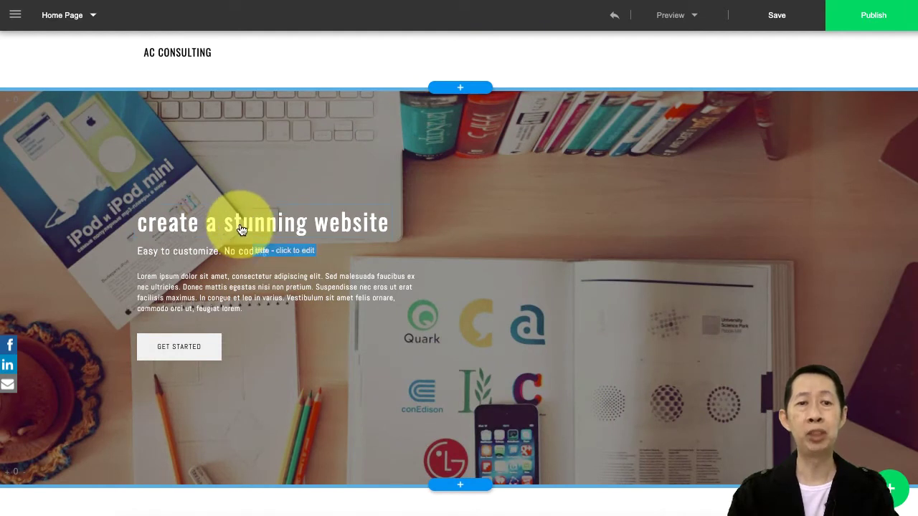
{"action": "left_click", "coordinate": [241, 229]}
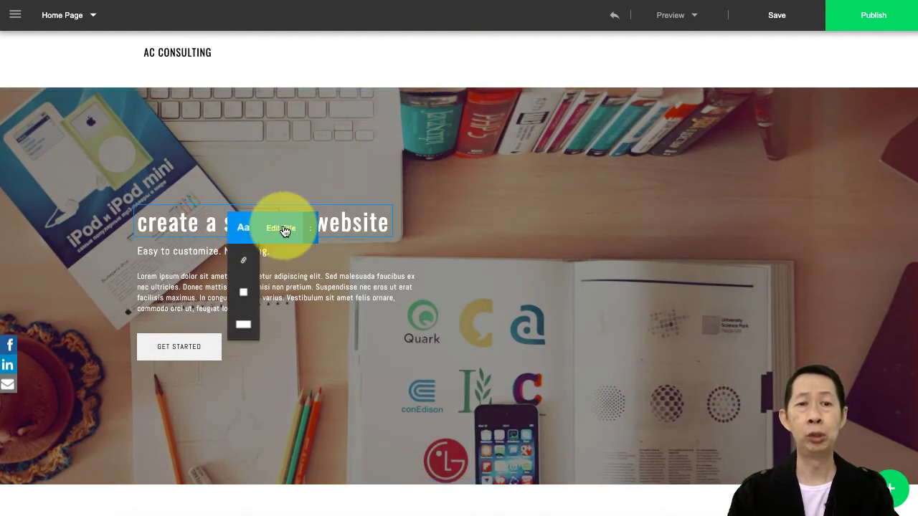
{"action": "left_click", "coordinate": [285, 230]}
{"action": "triple_click", "coordinate": [285, 230]}
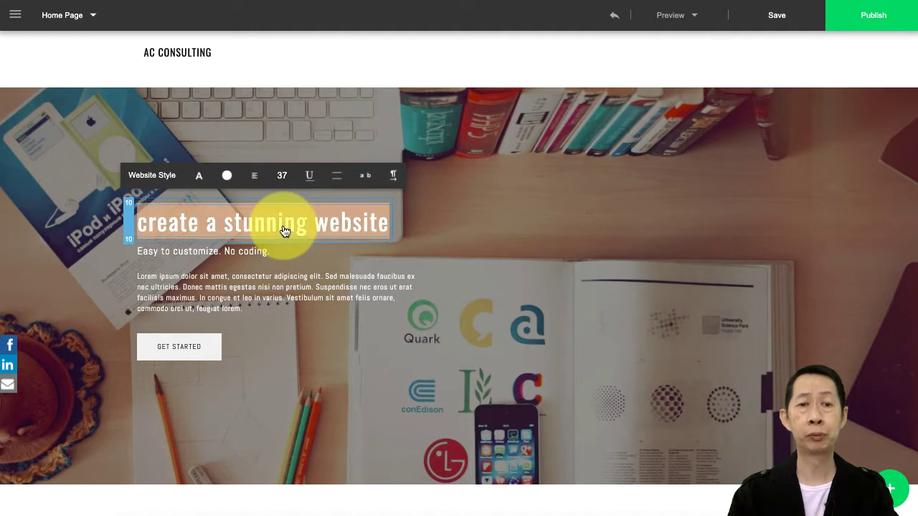
{"action": "key", "text": "BackSpace"}
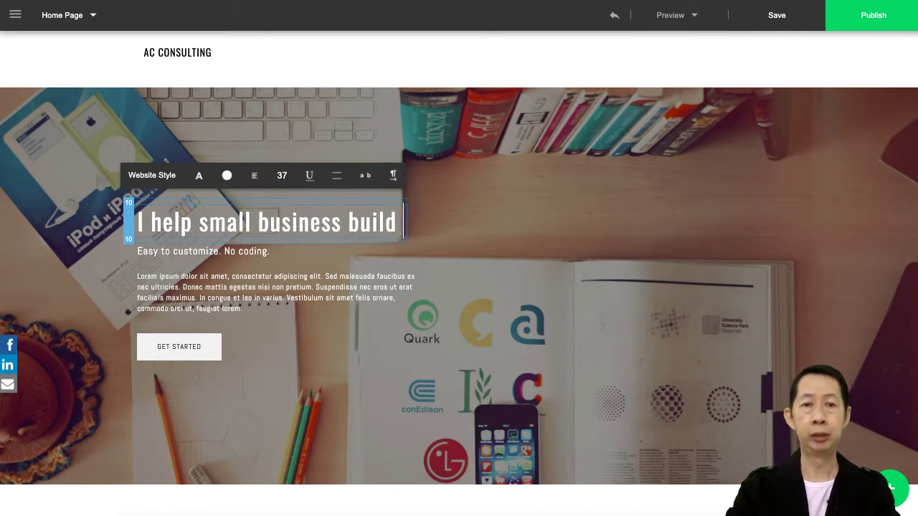
{"action": "type", "text": "I help small business build their websites"}
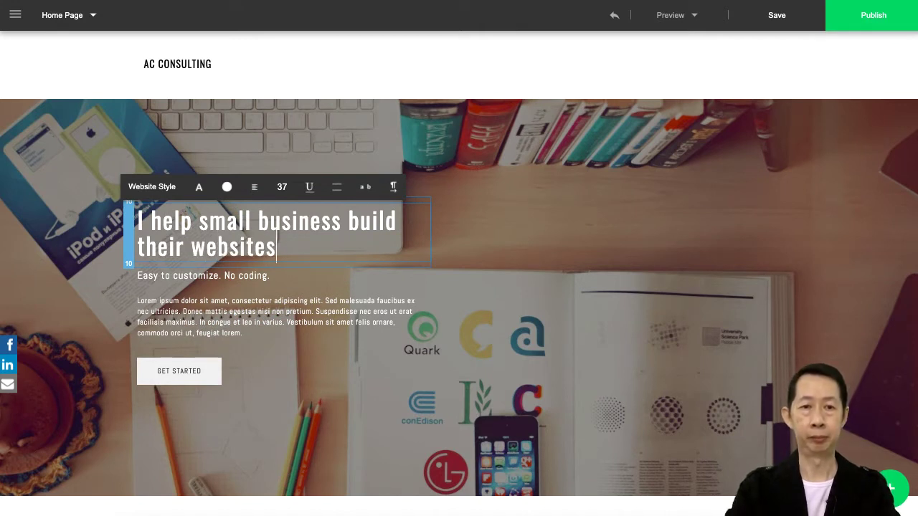
{"action": "left_click", "coordinate": [564, 254]}
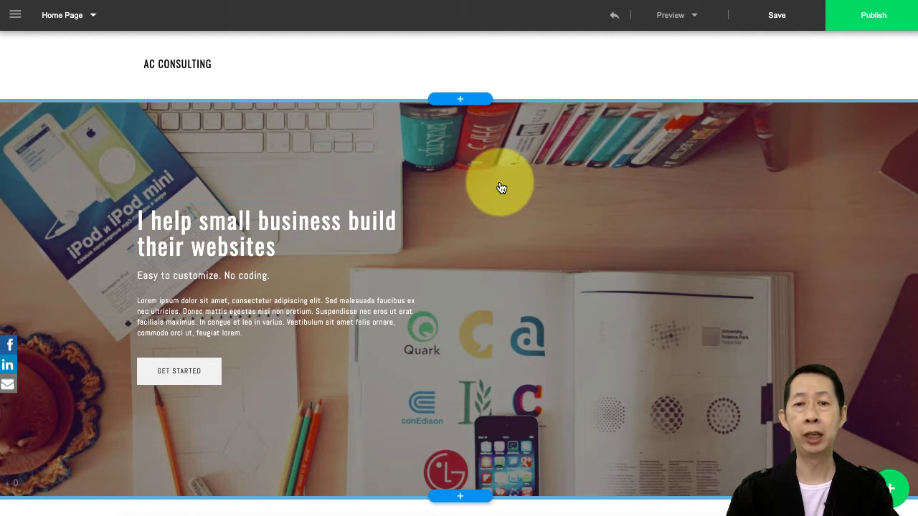
- Search the Media Center for 'computer' and set the photo of two people at a laptop as hero background
{"action": "left_click", "coordinate": [501, 188]}
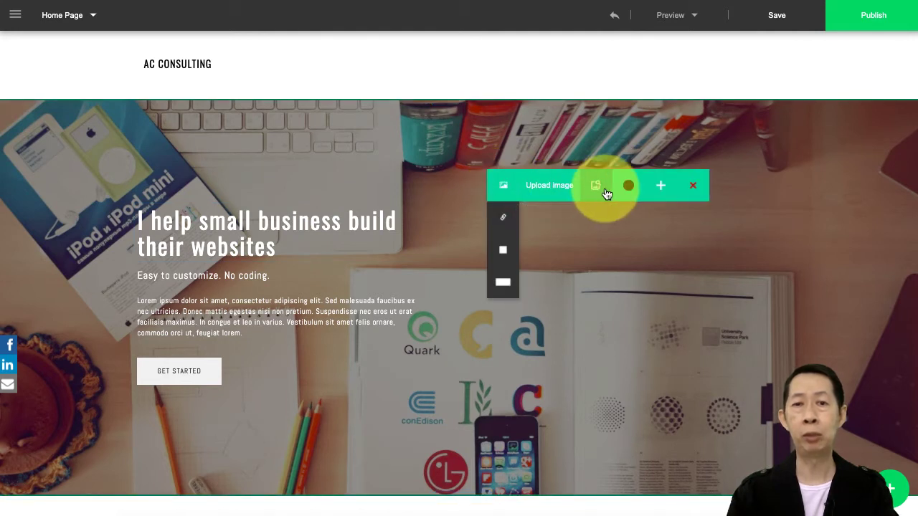
{"action": "left_click", "coordinate": [595, 187]}
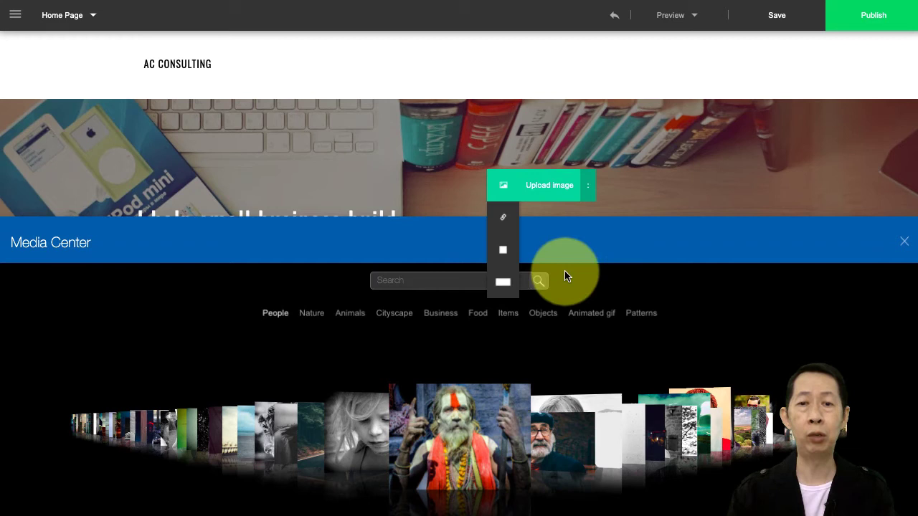
{"action": "left_click", "coordinate": [437, 283]}
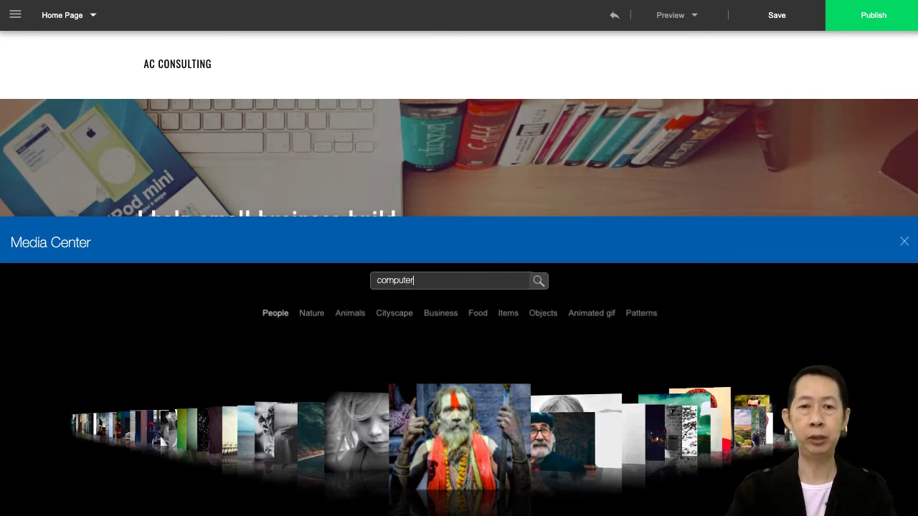
{"action": "key", "text": "Return"}
{"action": "left_click", "coordinate": [582, 431]}
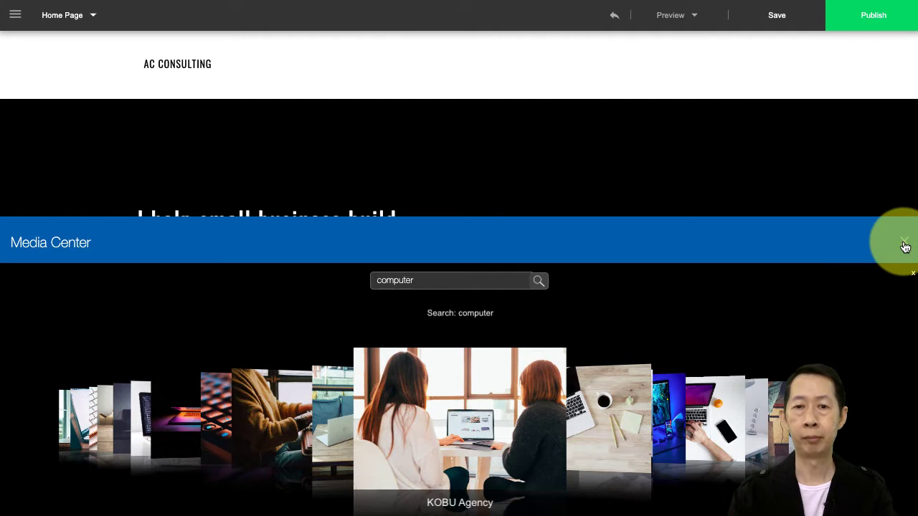
{"action": "left_click", "coordinate": [905, 244]}
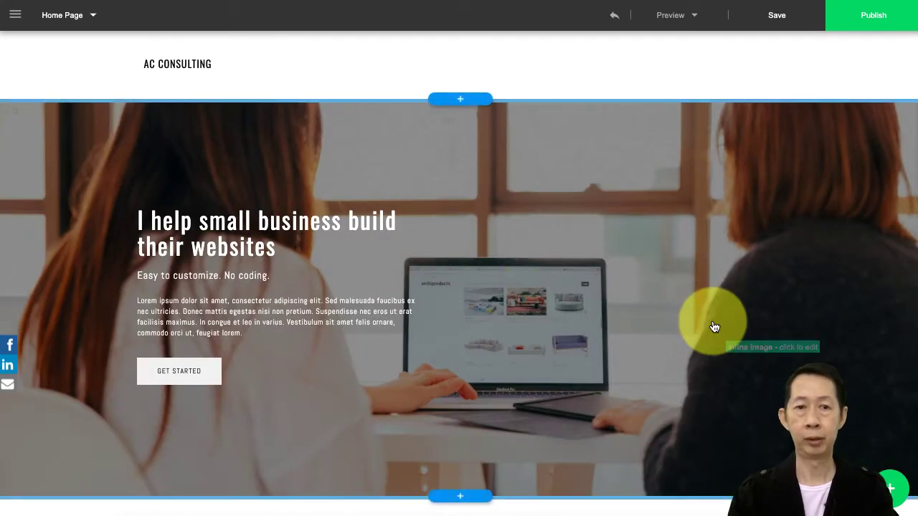
- Change the placeholder 'This line should be used…' heading to 'DOWNLOAD YOUR WEBSITE CREATION E-BOOK'
{"action": "scroll", "coordinate": [715, 327], "scroll_direction": "down", "scroll_amount": 2}
{"action": "scroll", "coordinate": [617, 215], "scroll_direction": "down", "scroll_amount": 3}
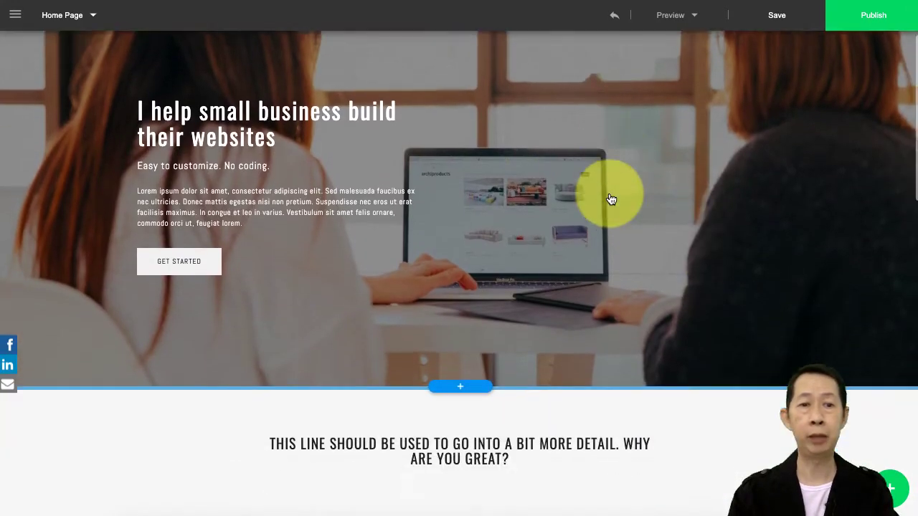
{"action": "scroll", "coordinate": [611, 199], "scroll_direction": "down", "scroll_amount": 1}
{"action": "scroll", "coordinate": [611, 200], "scroll_direction": "down", "scroll_amount": 5}
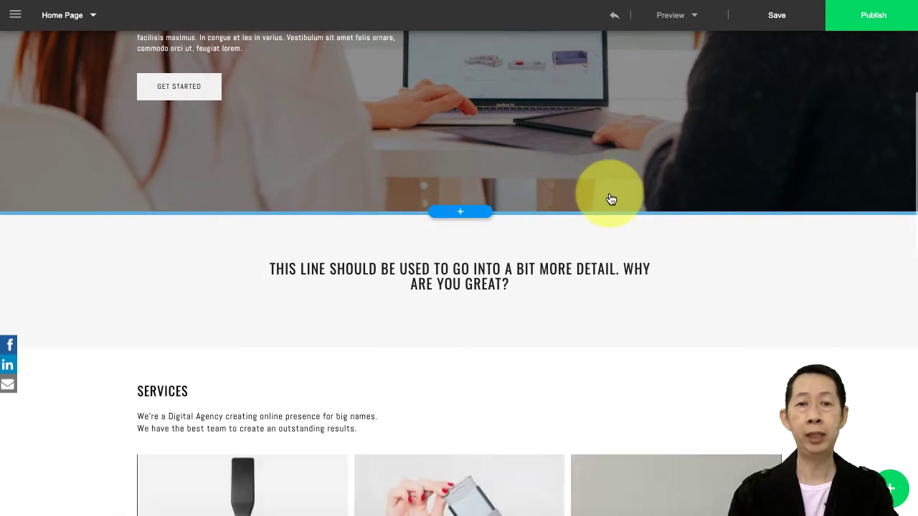
{"action": "scroll", "coordinate": [609, 200], "scroll_direction": "down", "scroll_amount": 2}
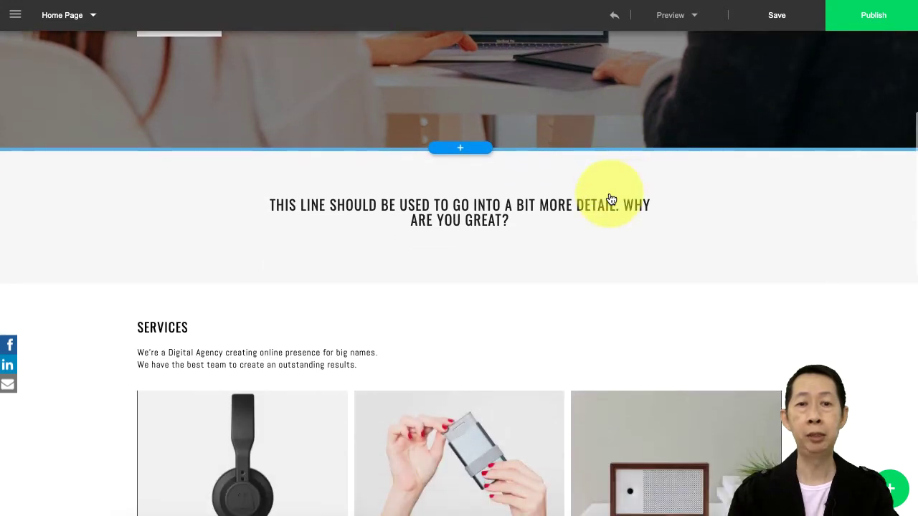
{"action": "left_click", "coordinate": [422, 205]}
{"action": "left_click", "coordinate": [467, 208]}
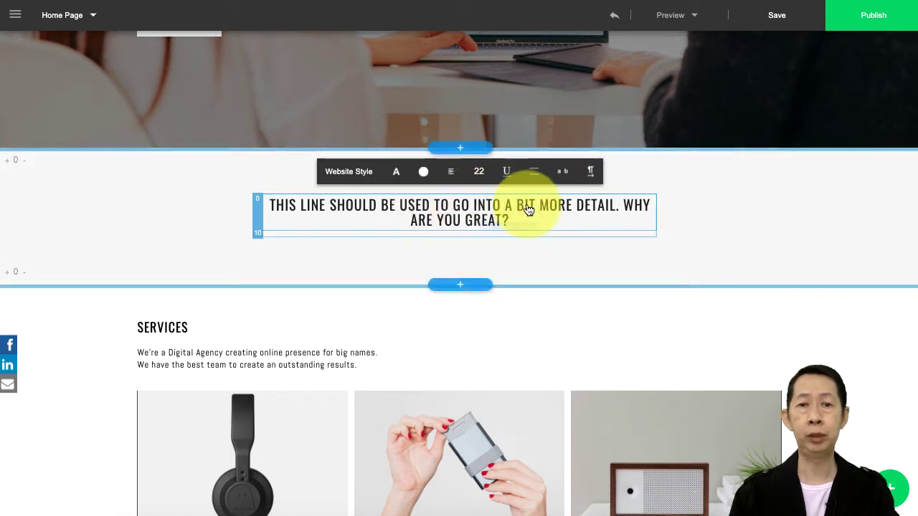
{"action": "triple_click", "coordinate": [492, 216]}
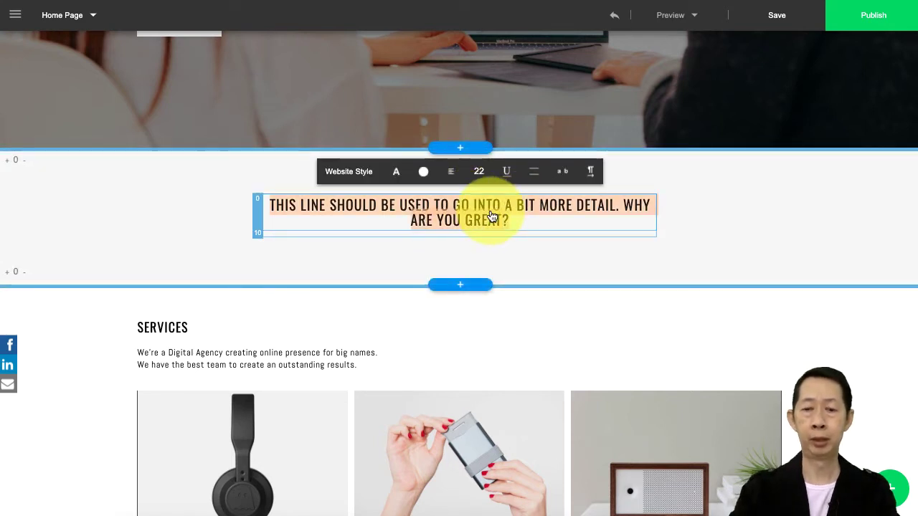
{"action": "type", "text": "DOWN"}
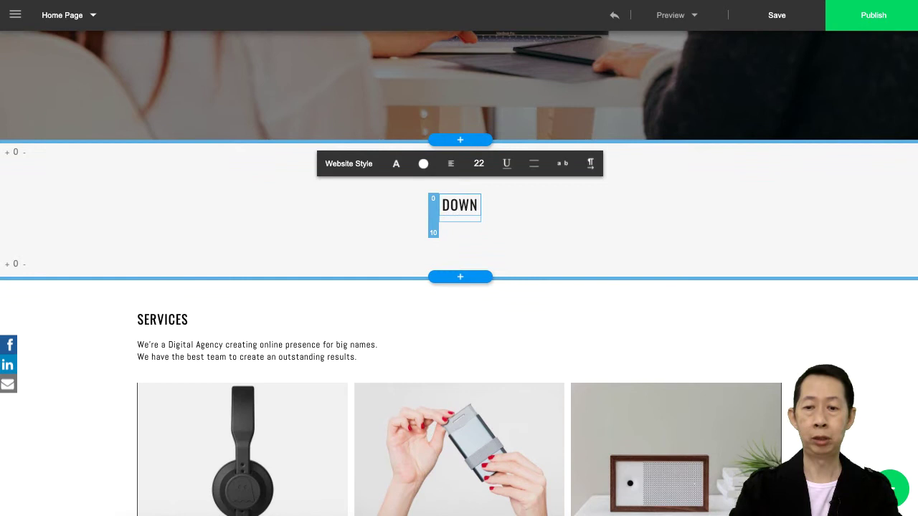
{"action": "type", "text": "LOAD YOUR "}
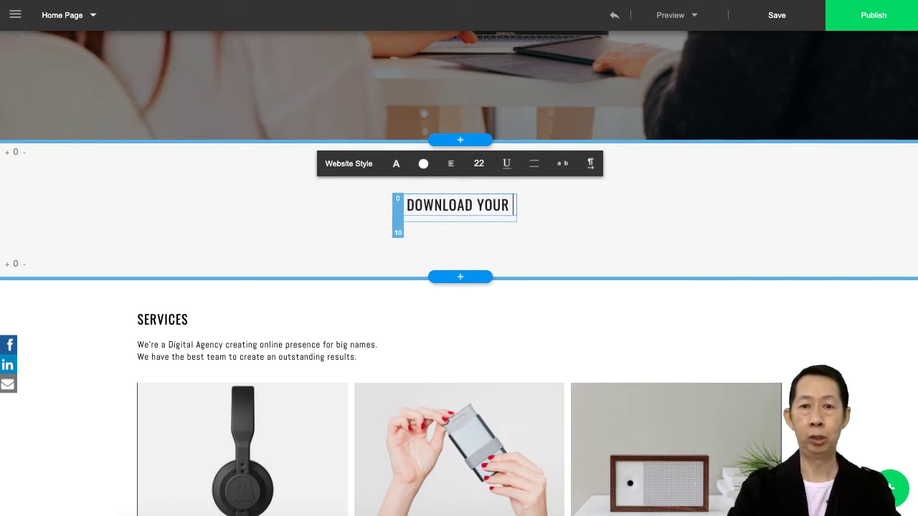
{"action": "type", "text": "WEBSITE CRE"}
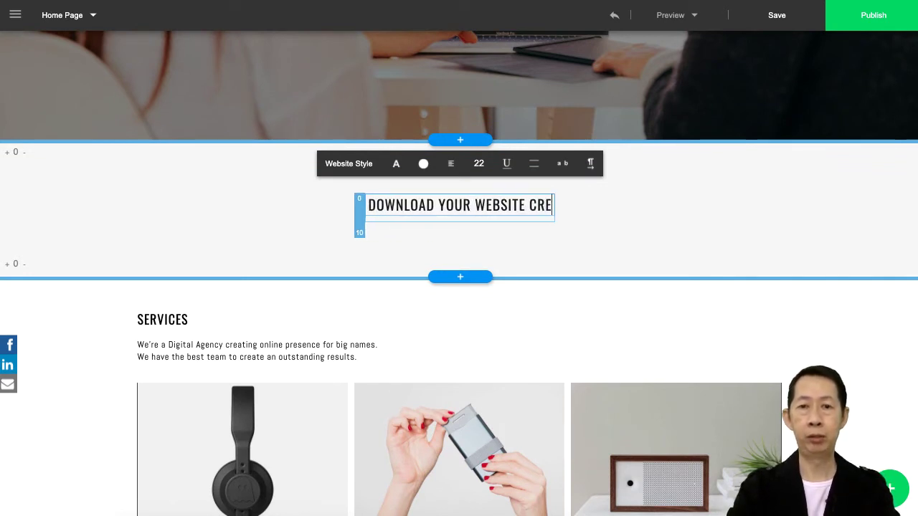
{"action": "type", "text": "ATION "}
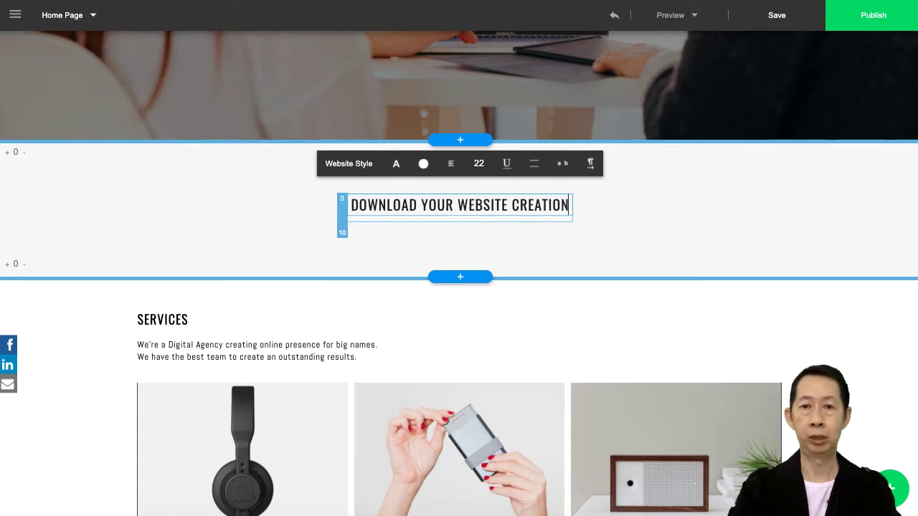
{"action": "type", "text": "E-"}
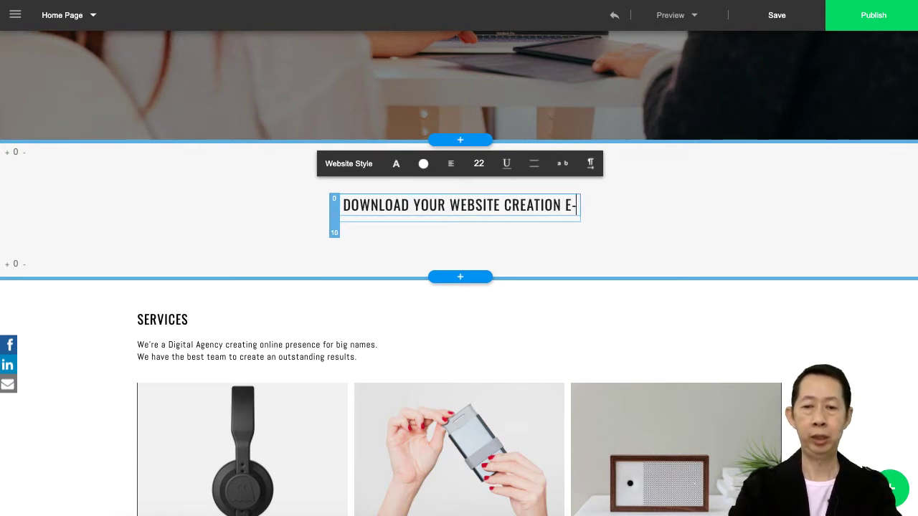
{"action": "type", "text": "BOOK"}
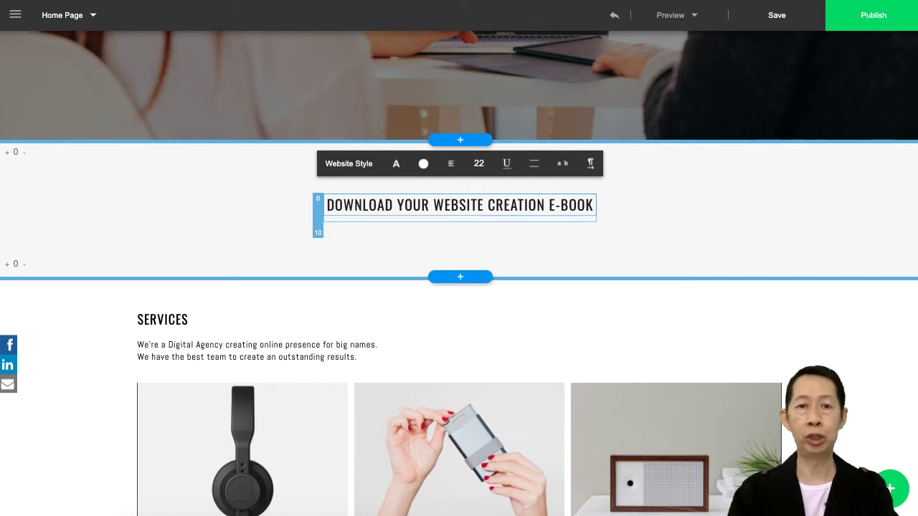
{"action": "left_click", "coordinate": [574, 258]}
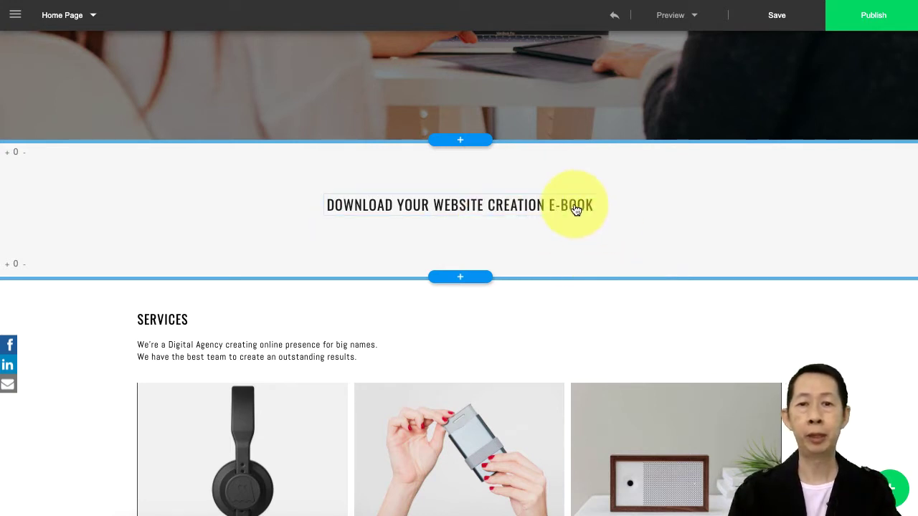
{"action": "mouse_move", "coordinate": [583, 208]}
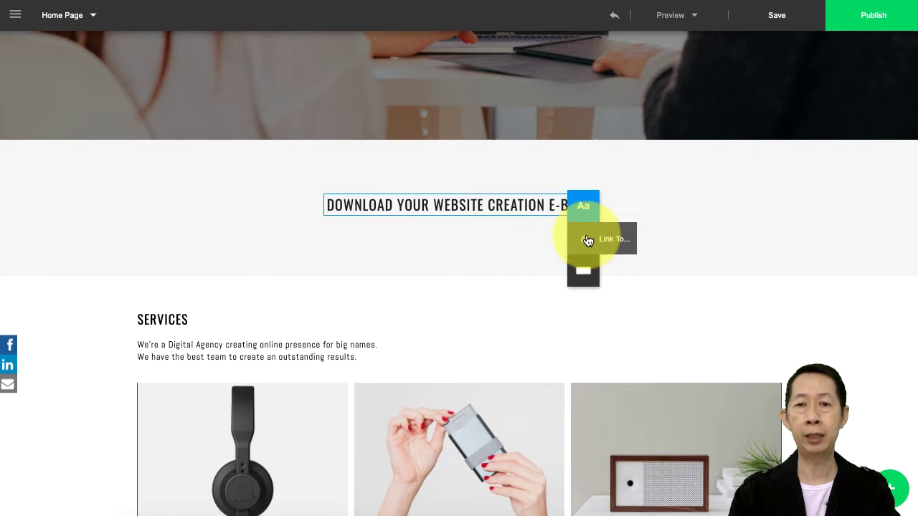
- Add a button under the e-book heading and relabel it 'I want to download'
{"action": "left_click", "coordinate": [640, 270]}
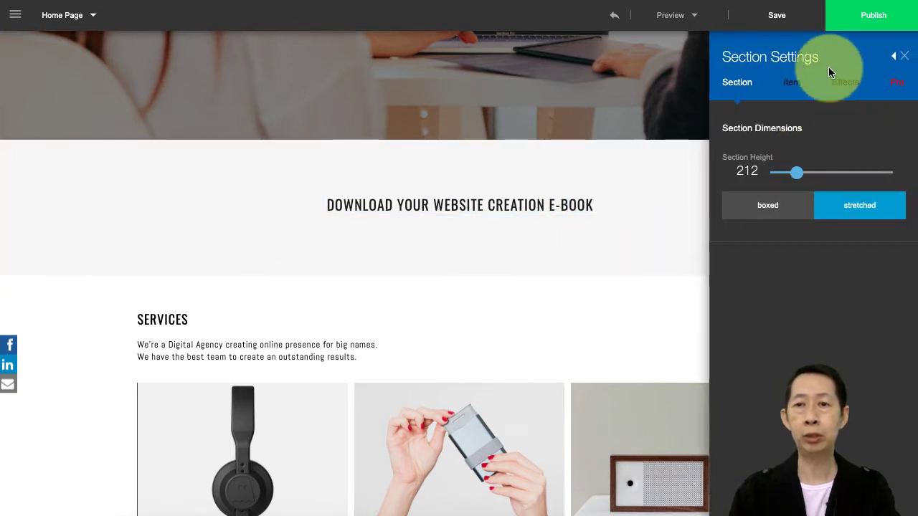
{"action": "left_click", "coordinate": [791, 84]}
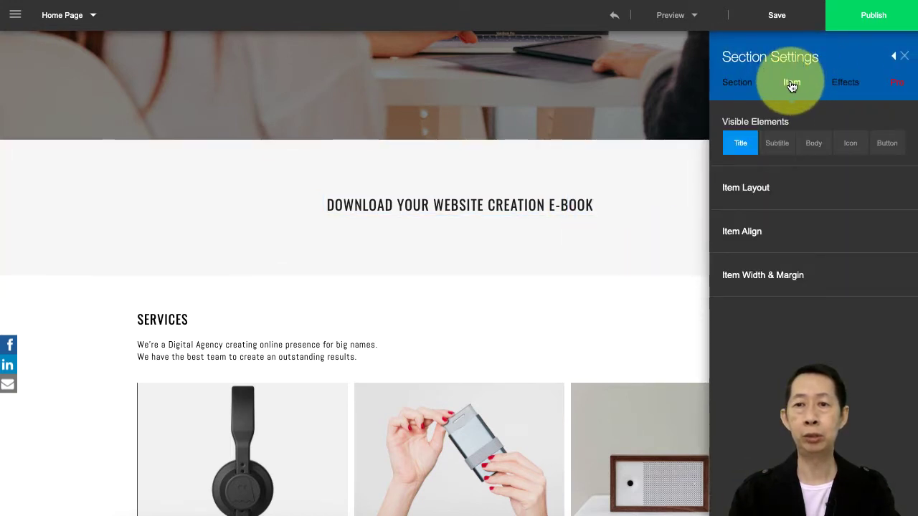
{"action": "left_click", "coordinate": [887, 144]}
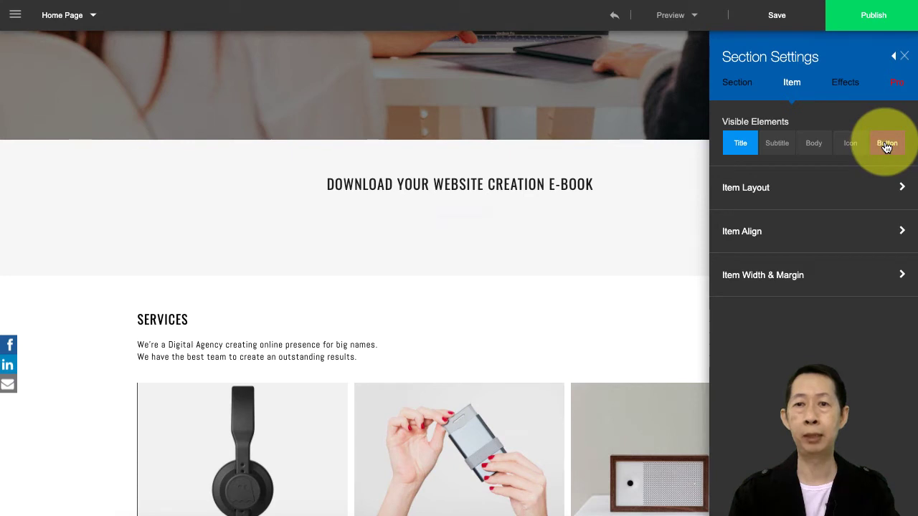
{"action": "left_click", "coordinate": [906, 60]}
{"action": "left_click", "coordinate": [464, 229]}
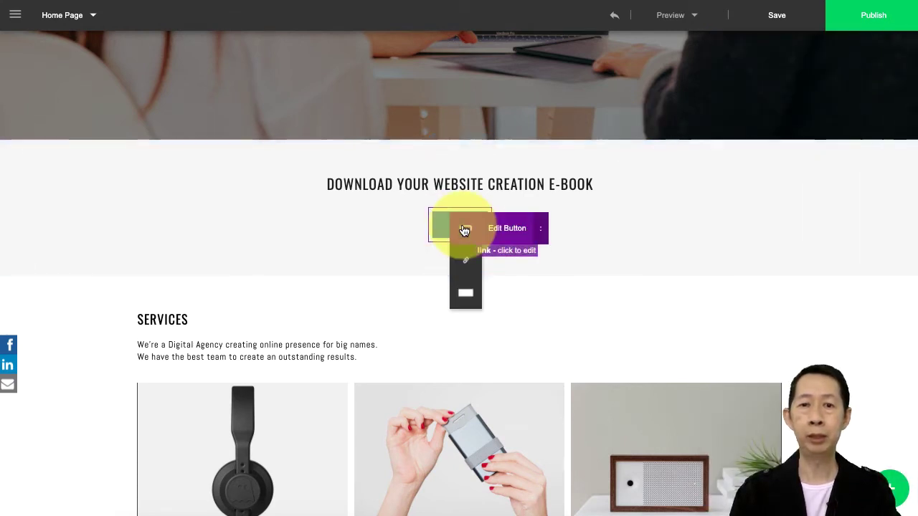
{"action": "left_click", "coordinate": [505, 229]}
{"action": "left_click", "coordinate": [469, 229]}
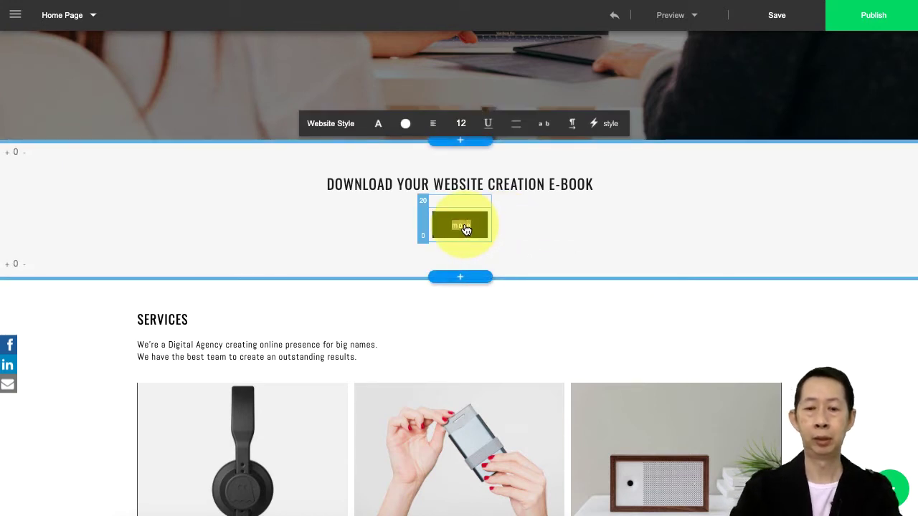
{"action": "key", "text": "BackSpace"}
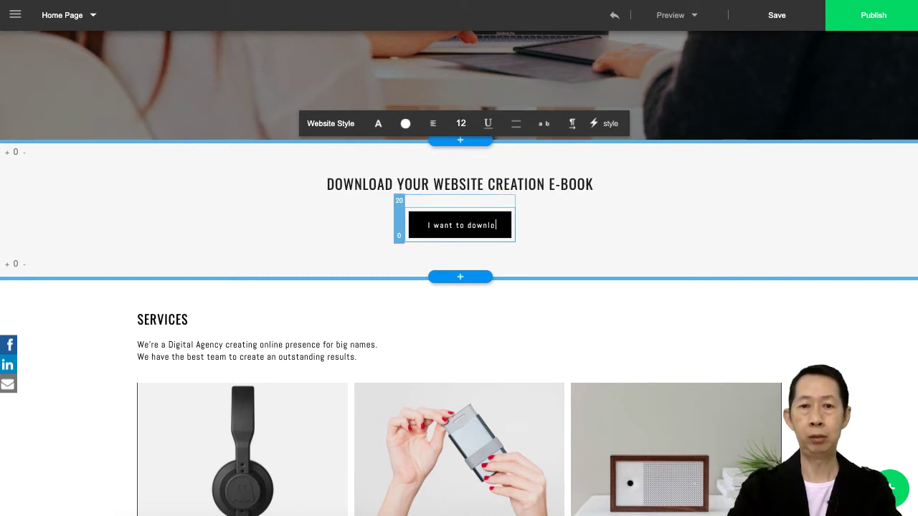
{"action": "left_click", "coordinate": [578, 231]}
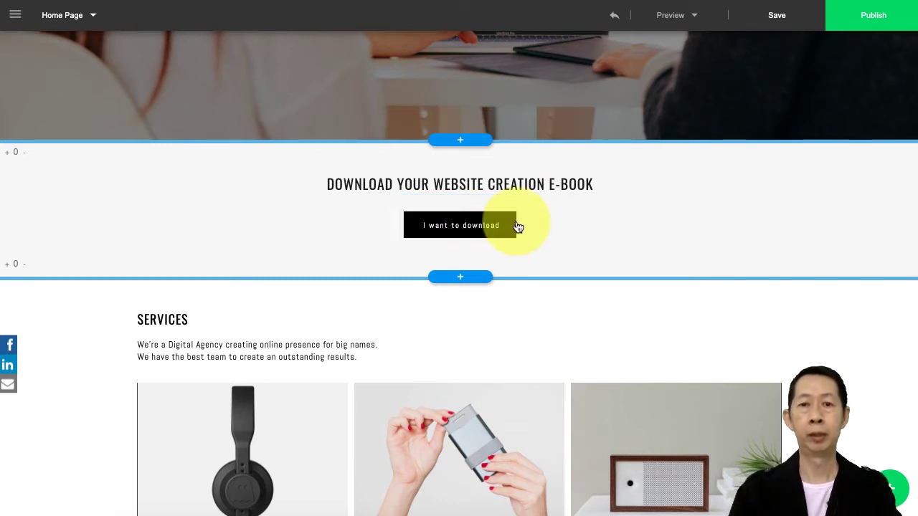
- Link the 'I want to download' button to an email address via the Mail option
{"action": "left_click", "coordinate": [470, 228]}
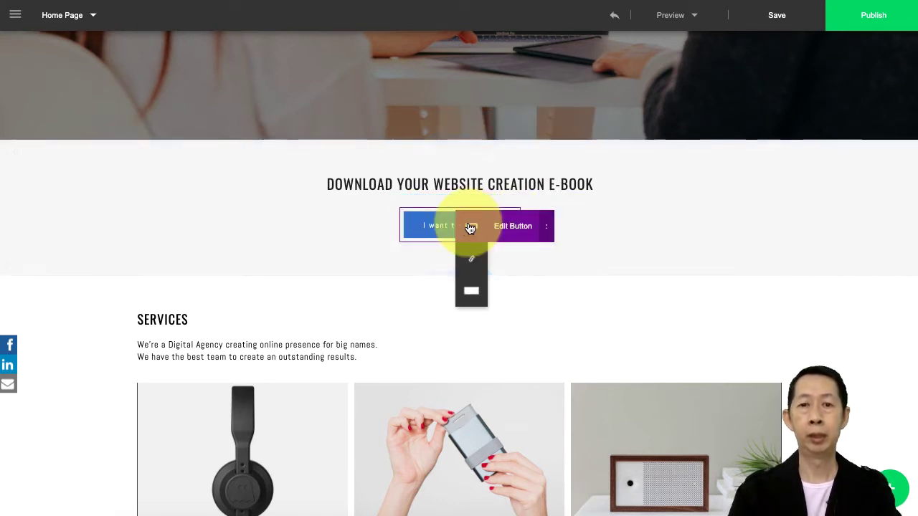
{"action": "left_click", "coordinate": [498, 261]}
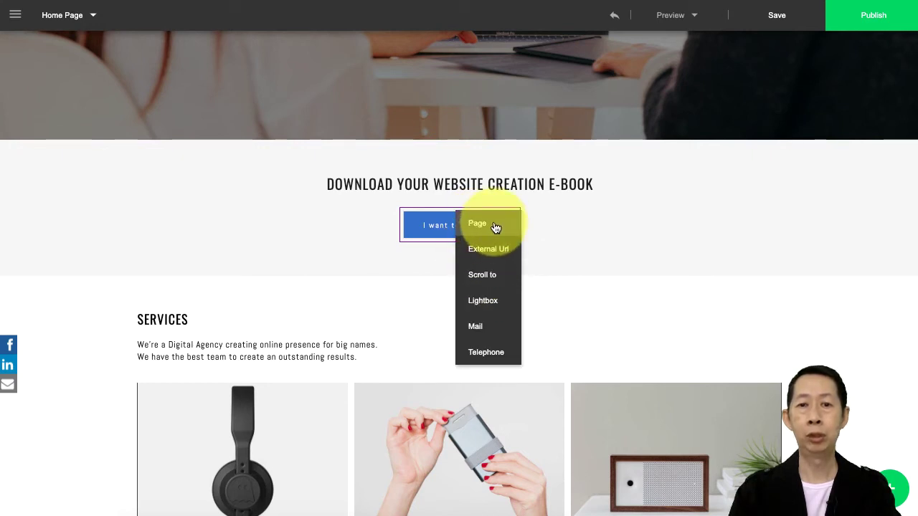
{"action": "left_click", "coordinate": [479, 324]}
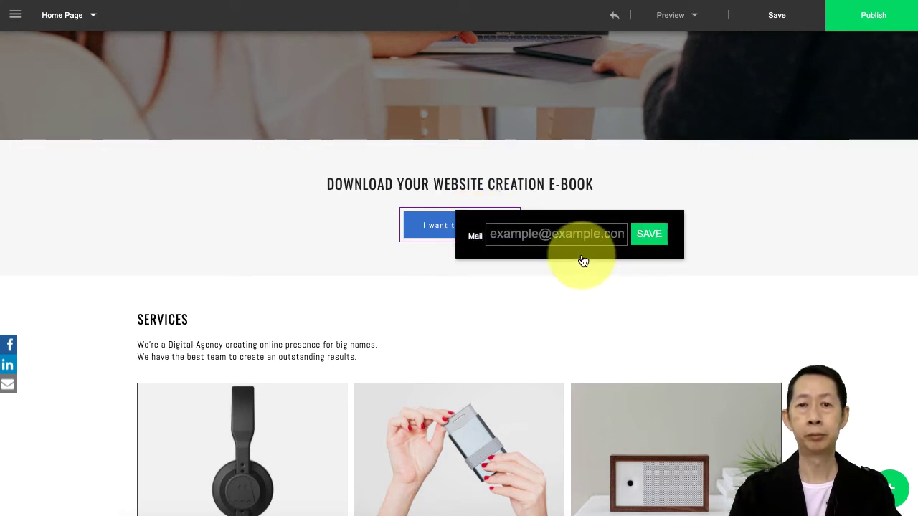
{"action": "left_click", "coordinate": [658, 241]}
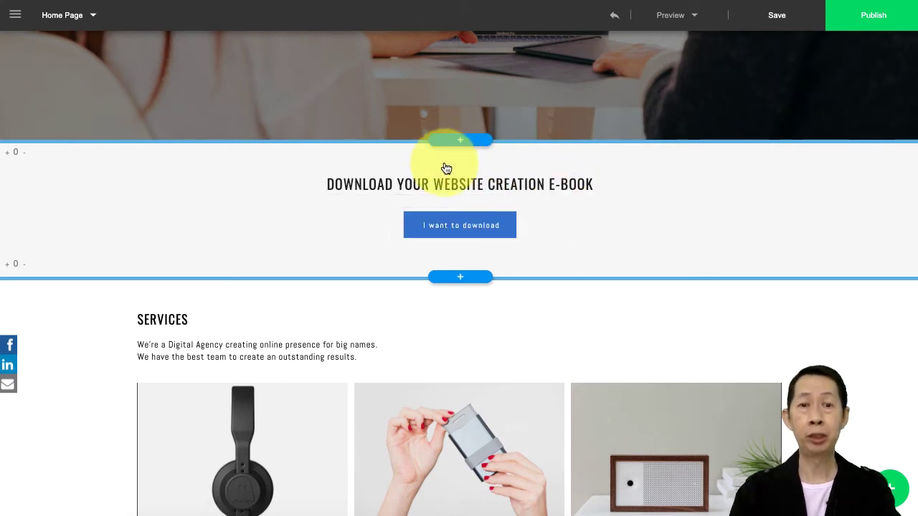
- Insert the 'Drop a line' form from the Forms category after the e-book section
{"action": "left_click", "coordinate": [606, 210]}
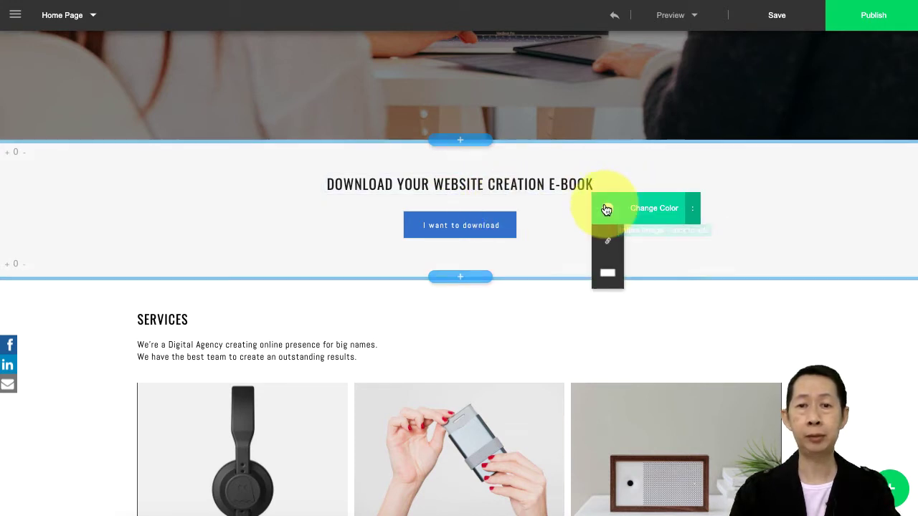
{"action": "left_click", "coordinate": [701, 272]}
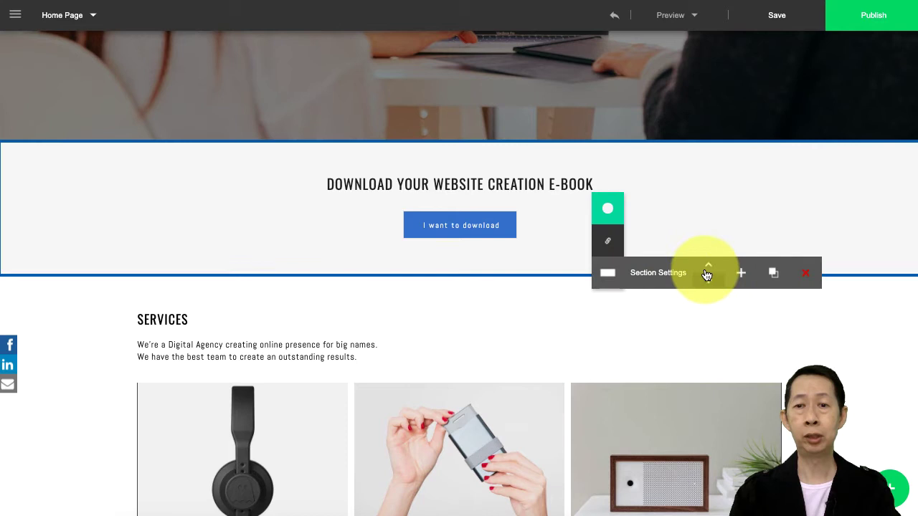
{"action": "left_click", "coordinate": [742, 276]}
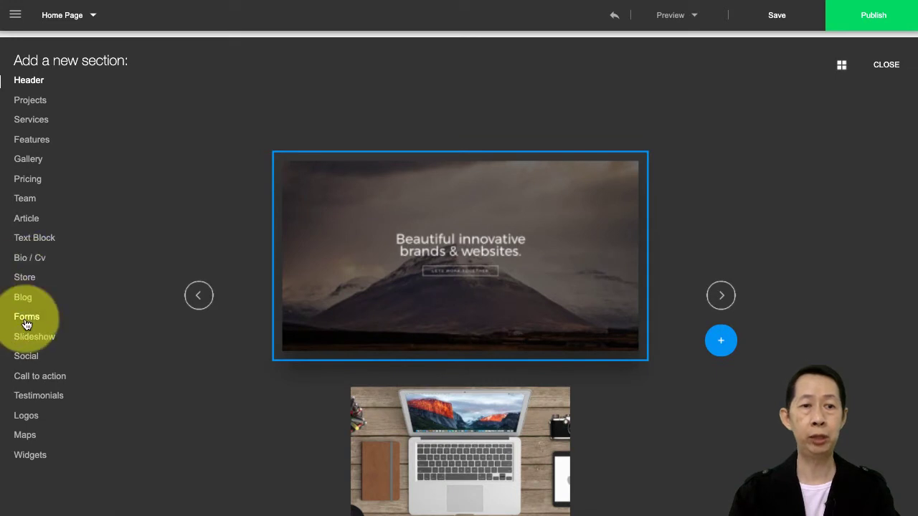
{"action": "left_click", "coordinate": [27, 321]}
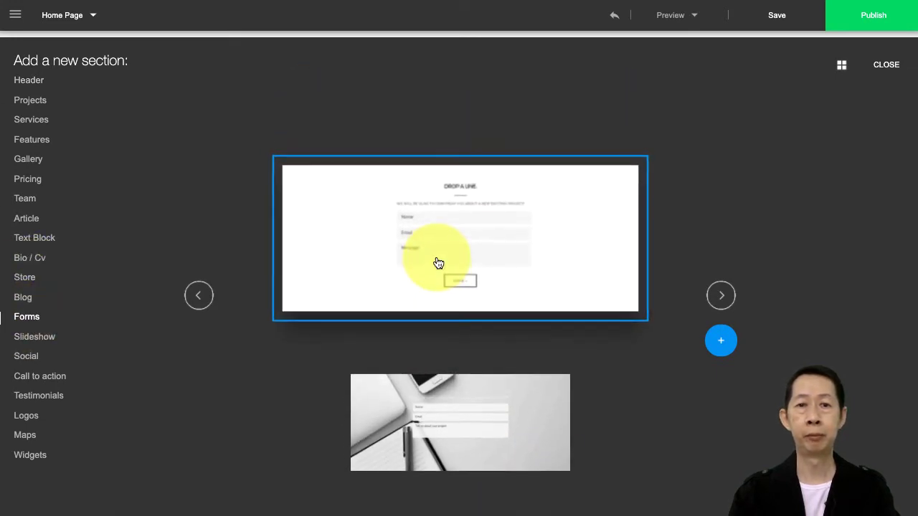
{"action": "left_click", "coordinate": [721, 342]}
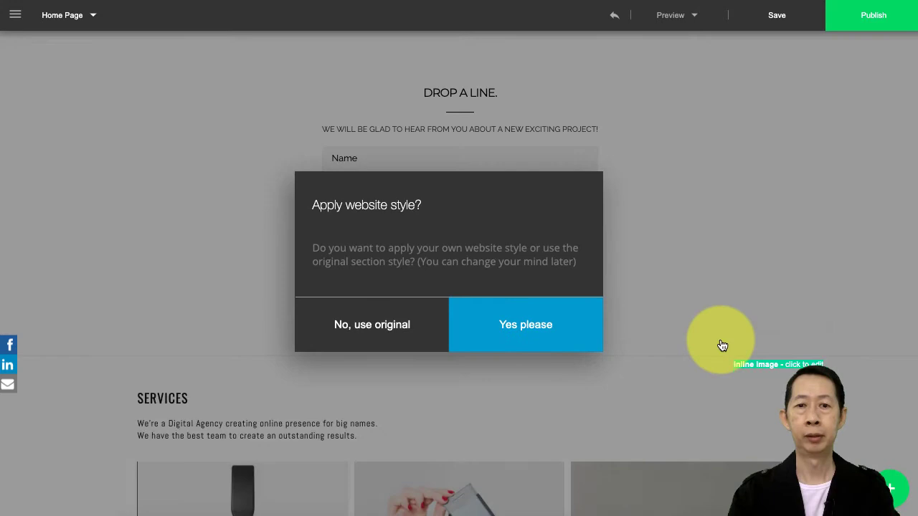
- Apply the website style to the new form and delete the e-book download section
{"action": "left_click", "coordinate": [526, 324]}
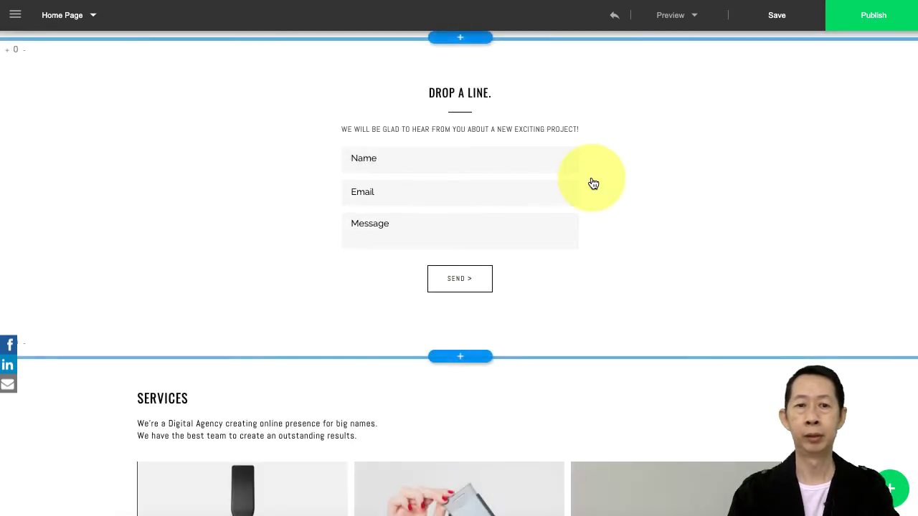
{"action": "scroll", "coordinate": [593, 185], "scroll_direction": "up", "scroll_amount": 5}
{"action": "scroll", "coordinate": [598, 178], "scroll_direction": "down", "scroll_amount": 1}
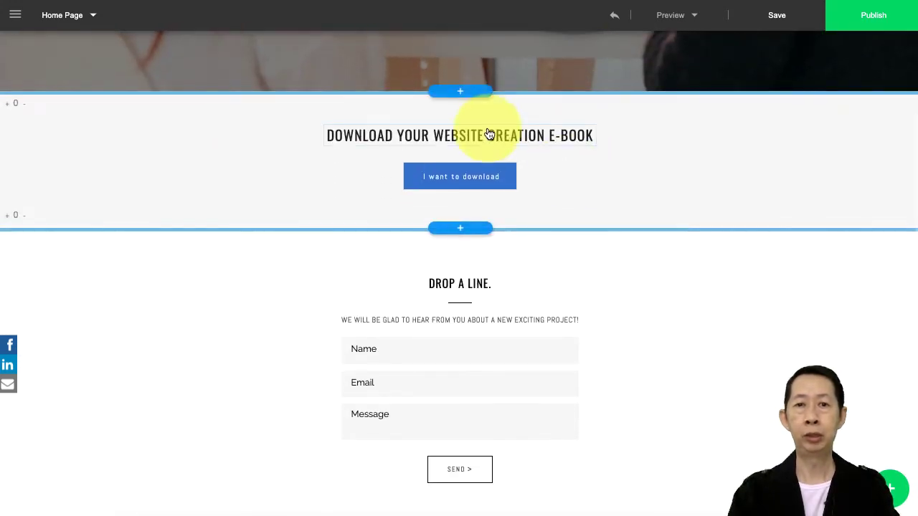
{"action": "left_click", "coordinate": [621, 178]}
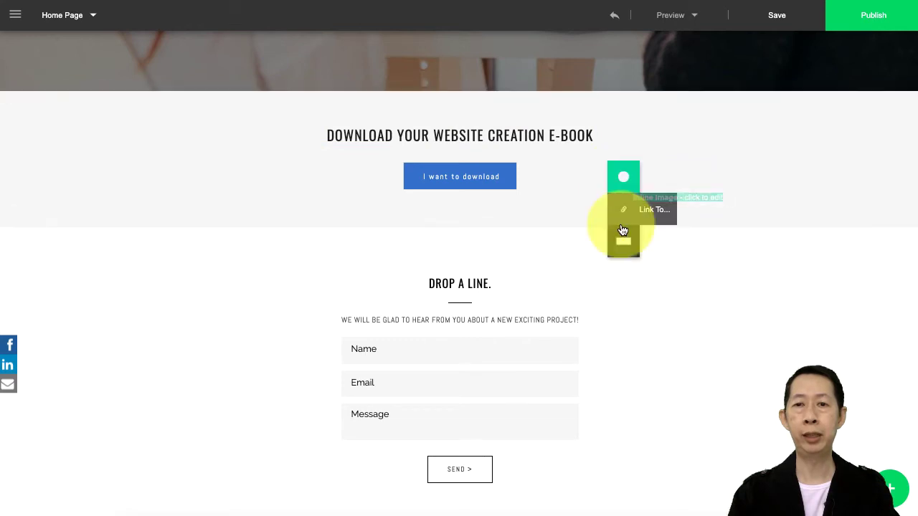
{"action": "mouse_move", "coordinate": [623, 246]}
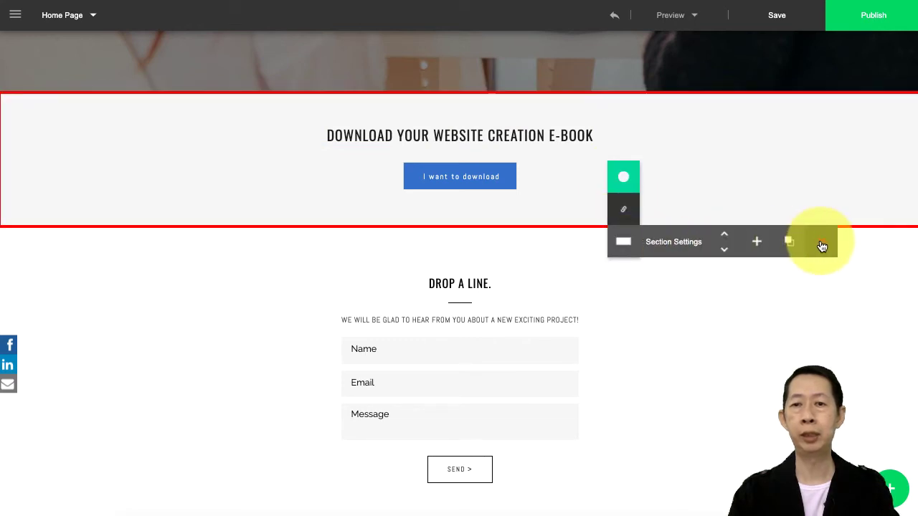
{"action": "left_click", "coordinate": [822, 246]}
{"action": "left_click", "coordinate": [534, 335]}
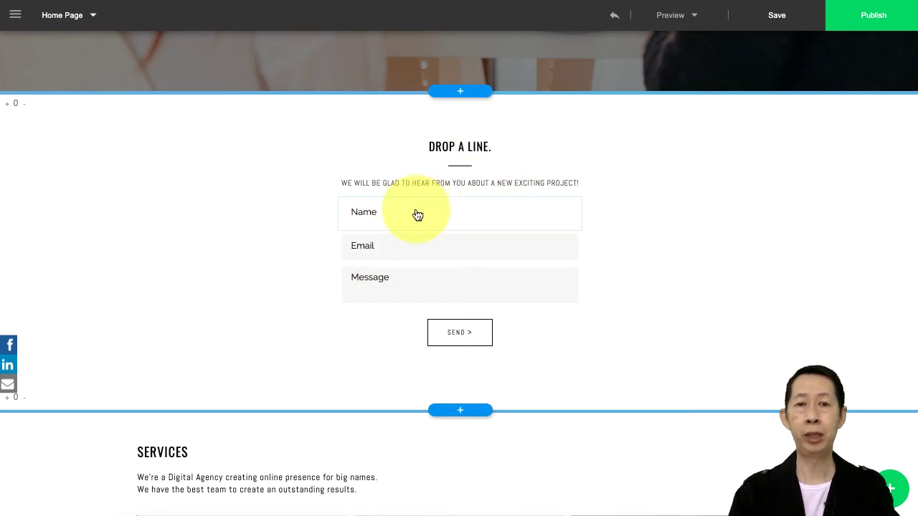
- Remove the Message field from the contact form, leaving Name and Email
{"action": "left_click", "coordinate": [504, 288]}
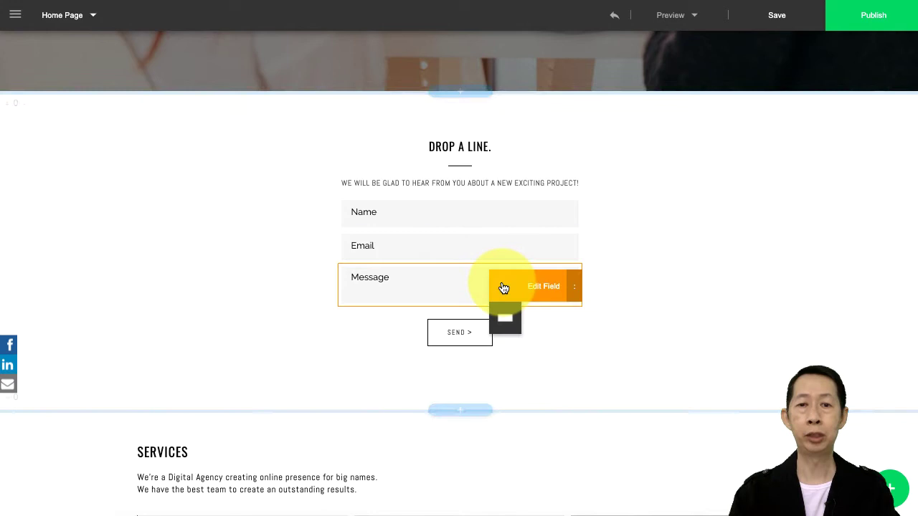
{"action": "mouse_move", "coordinate": [576, 287]}
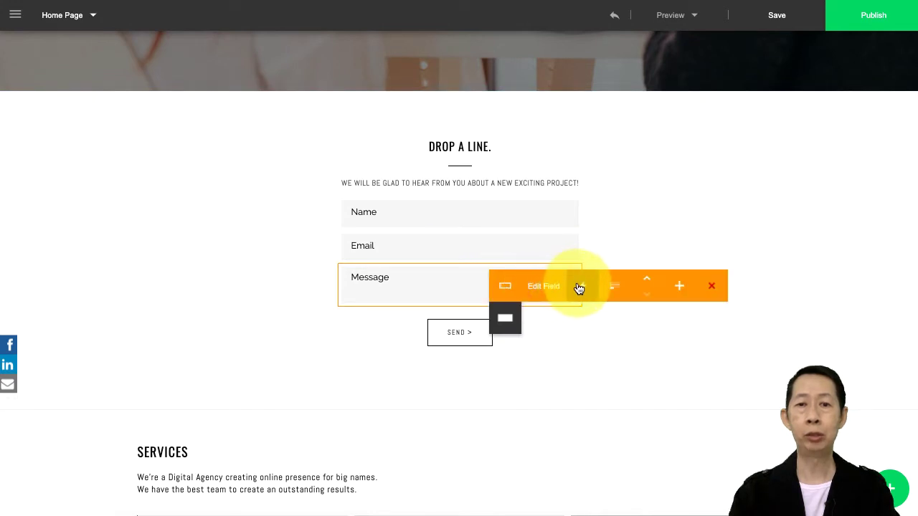
{"action": "left_click", "coordinate": [718, 290]}
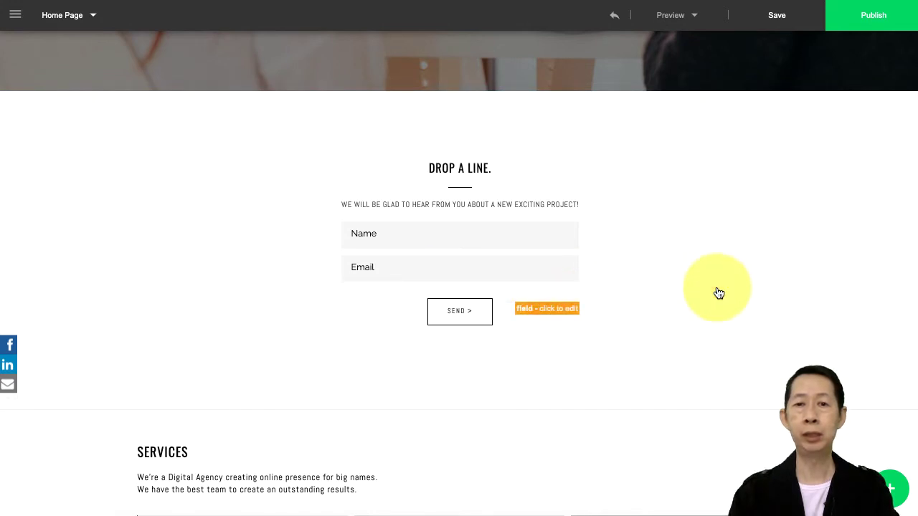
- Change the form heading from 'DROP A LINE.' to 'DOWNLOAD YOUR CHEATSHEET'
{"action": "left_click", "coordinate": [463, 168]}
{"action": "left_click", "coordinate": [500, 175]}
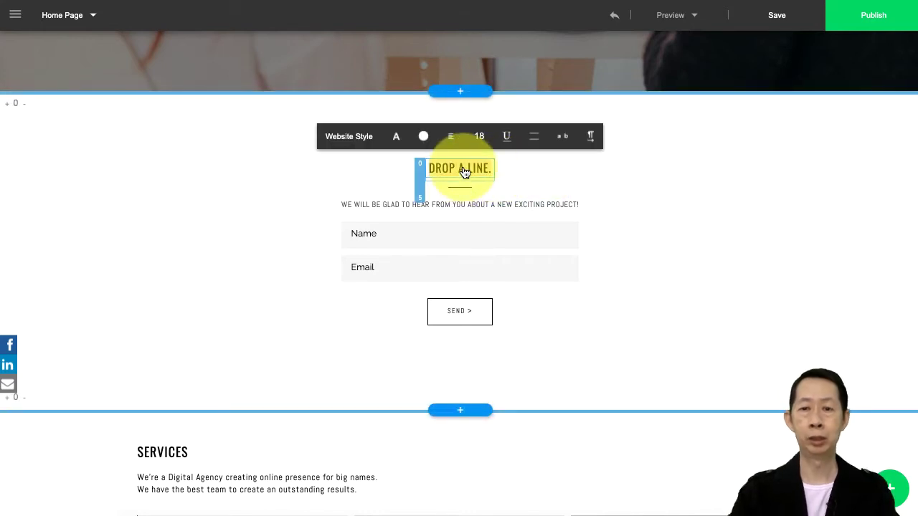
{"action": "triple_click", "coordinate": [465, 171]}
{"action": "type", "text": "DOWNLO"}
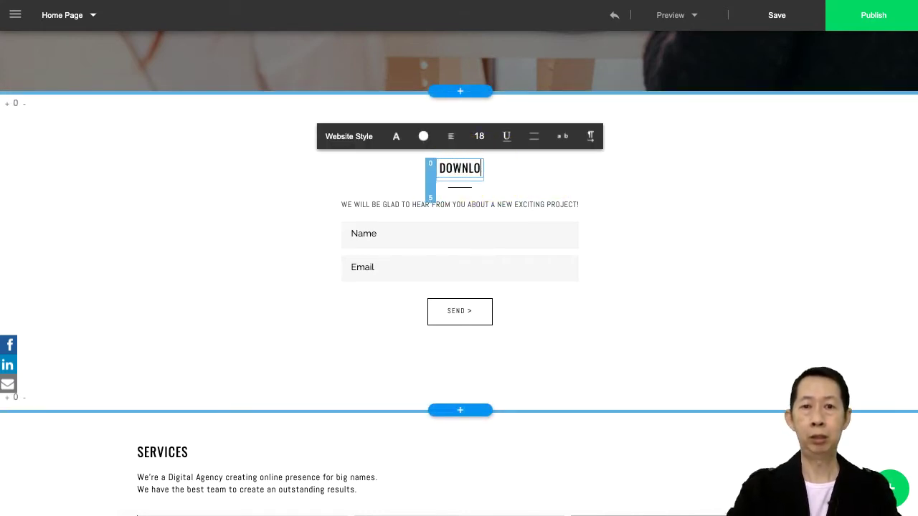
{"action": "type", "text": "AD YOUR"}
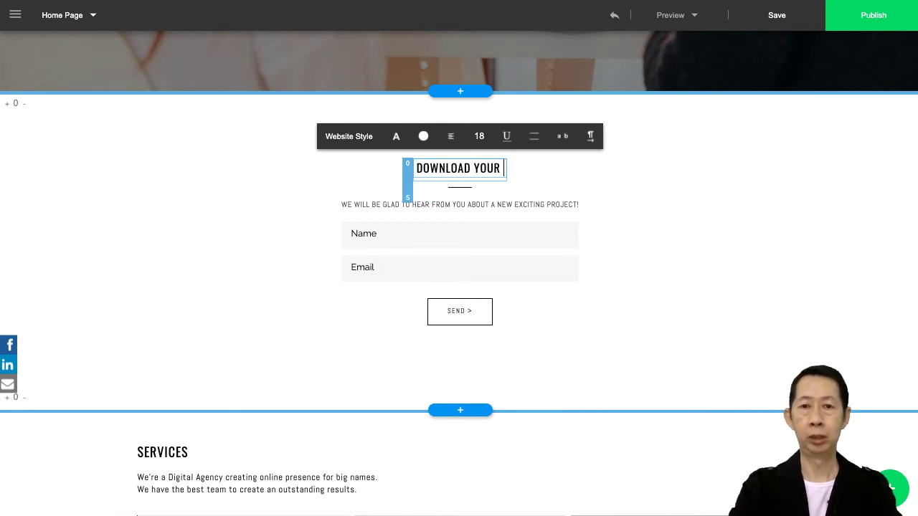
{"action": "type", "text": " CHEAT"}
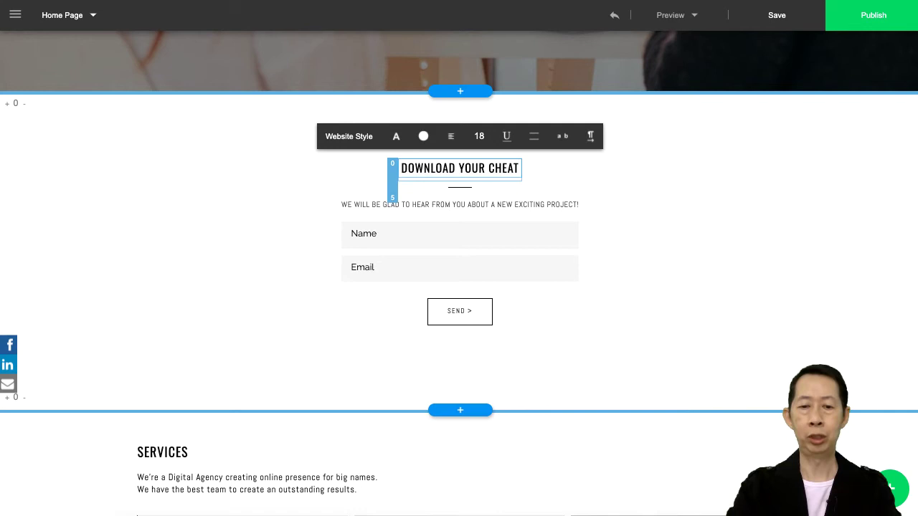
{"action": "type", "text": "SHEET"}
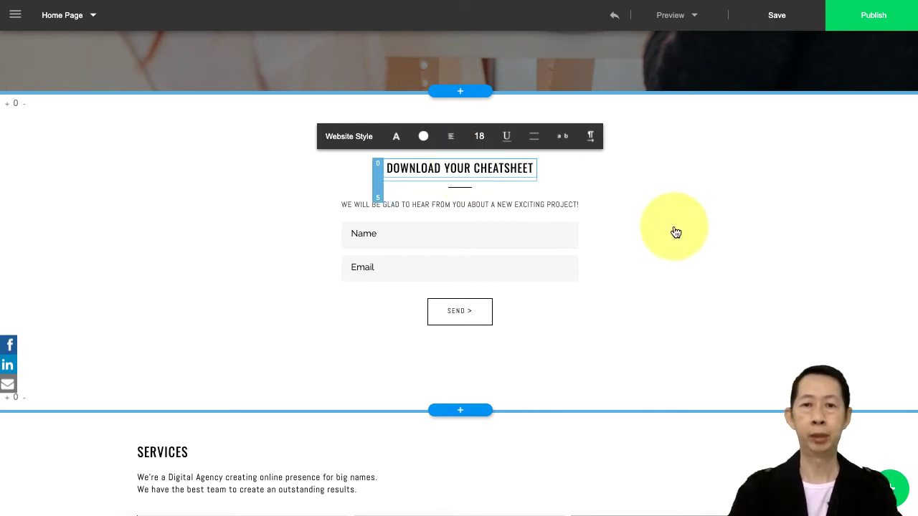
{"action": "left_click", "coordinate": [676, 232]}
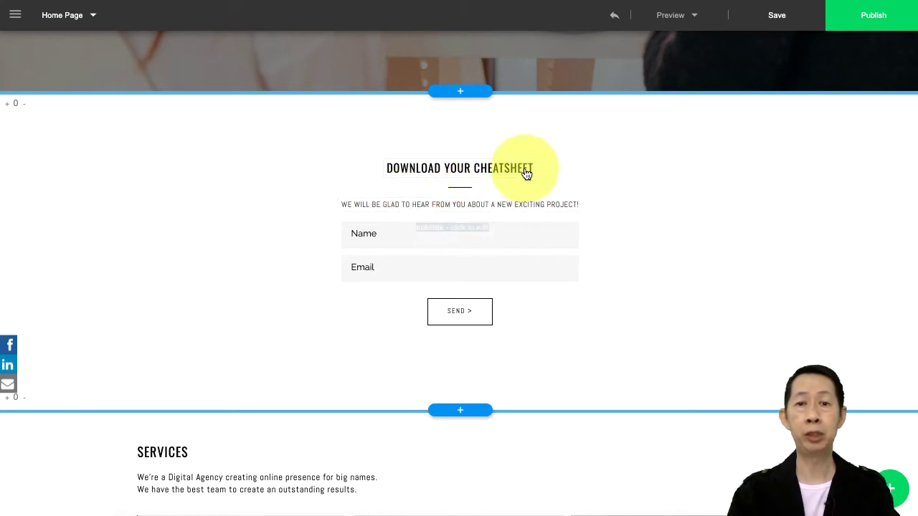
- Make the SEND button email each form entry to the site owner's address
{"action": "left_click", "coordinate": [467, 312]}
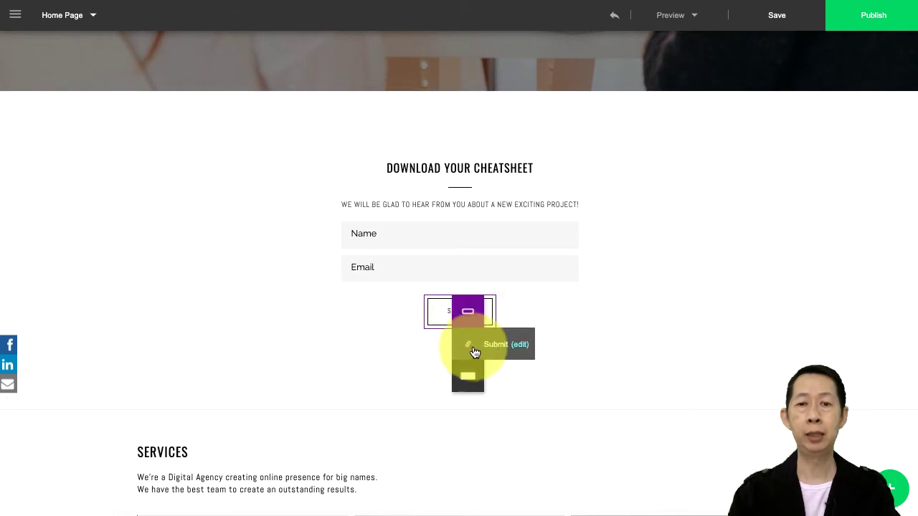
{"action": "left_click", "coordinate": [521, 343]}
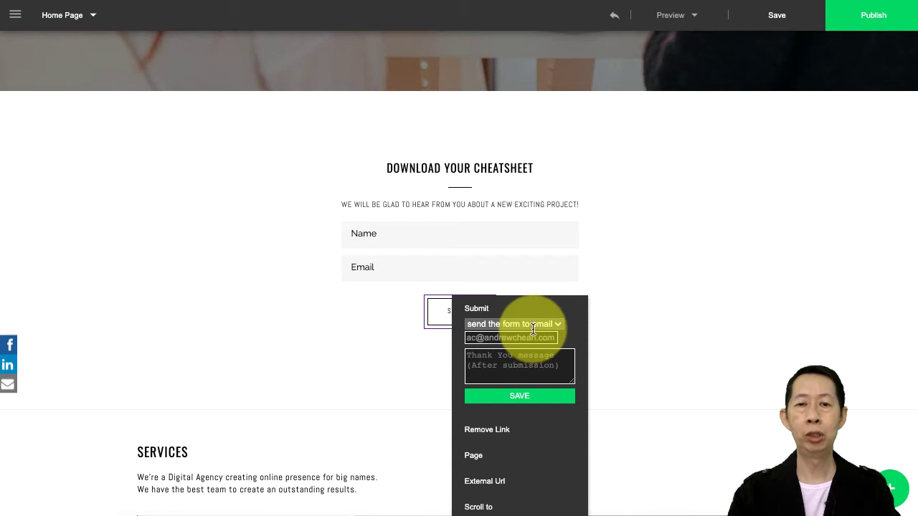
{"action": "left_click", "coordinate": [519, 397]}
{"action": "scroll", "coordinate": [663, 287], "scroll_direction": "down", "scroll_amount": 1}
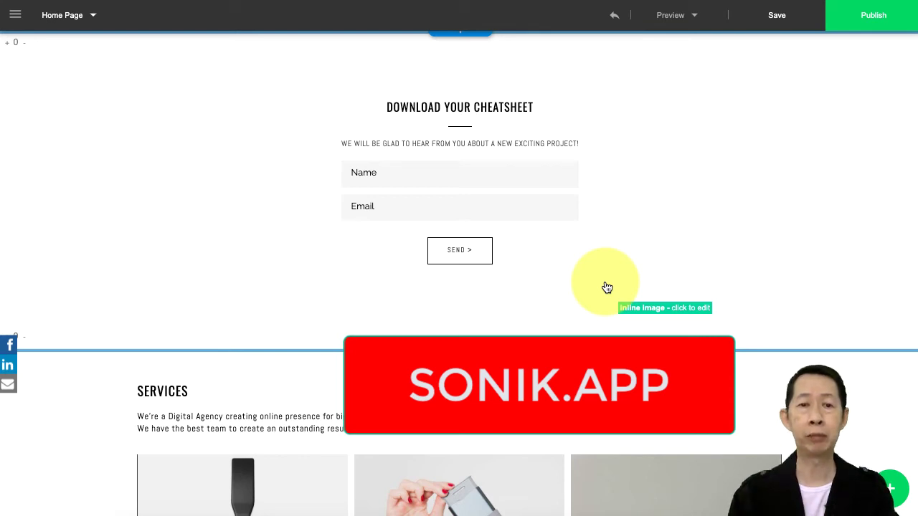
{"action": "scroll", "coordinate": [607, 288], "scroll_direction": "up", "scroll_amount": 3}
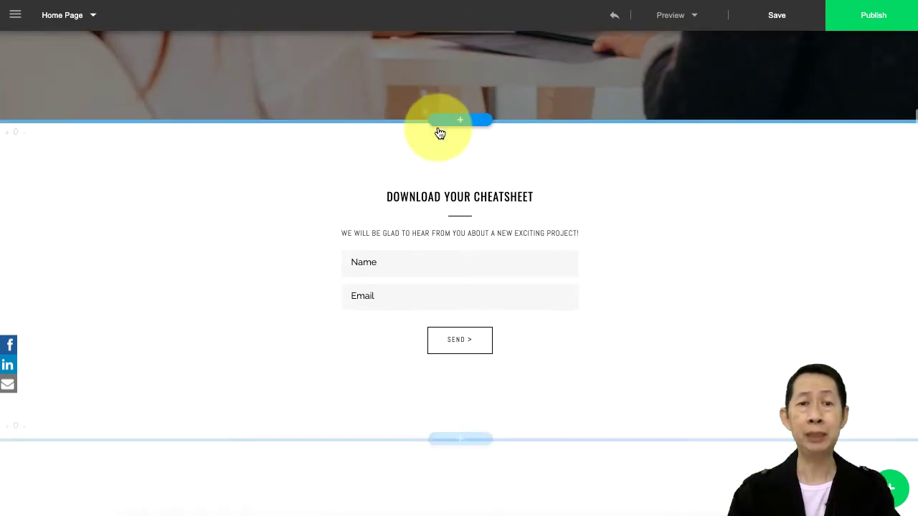
{"action": "scroll", "coordinate": [439, 134], "scroll_direction": "up", "scroll_amount": 5}
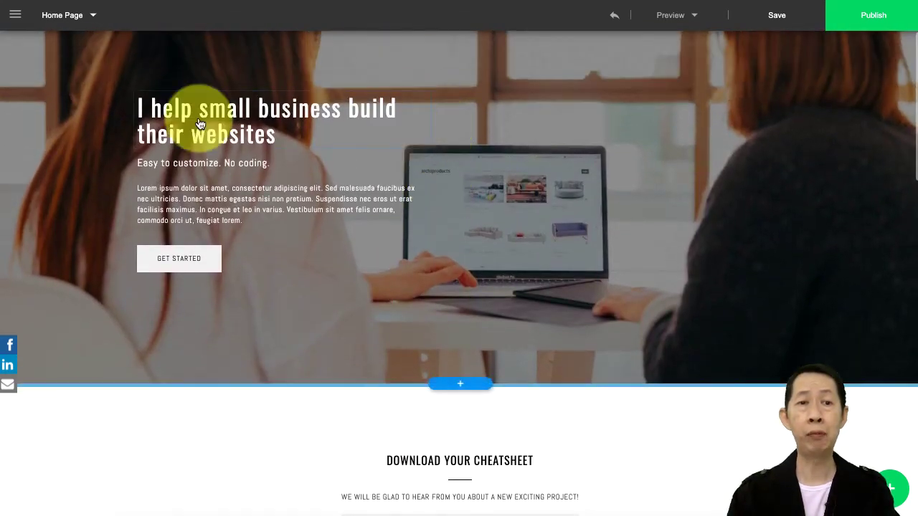
{"action": "scroll", "coordinate": [564, 175], "scroll_direction": "down", "scroll_amount": 3}
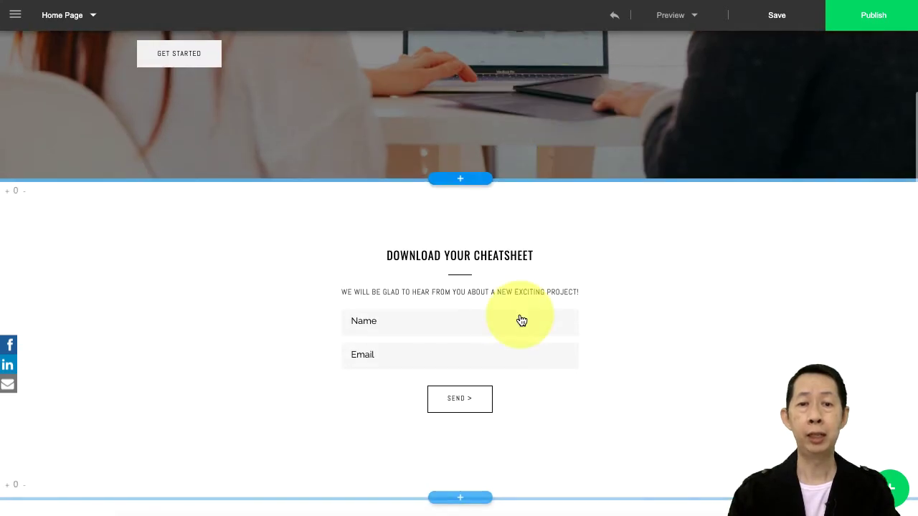
{"action": "scroll", "coordinate": [502, 441], "scroll_direction": "down", "scroll_amount": 2}
{"action": "scroll", "coordinate": [477, 345], "scroll_direction": "down", "scroll_amount": 2}
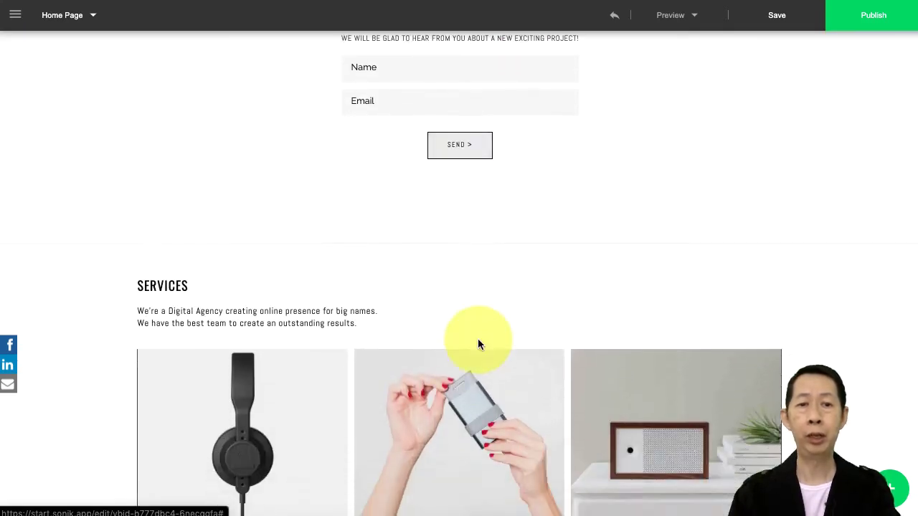
{"action": "scroll", "coordinate": [479, 345], "scroll_direction": "down", "scroll_amount": 2}
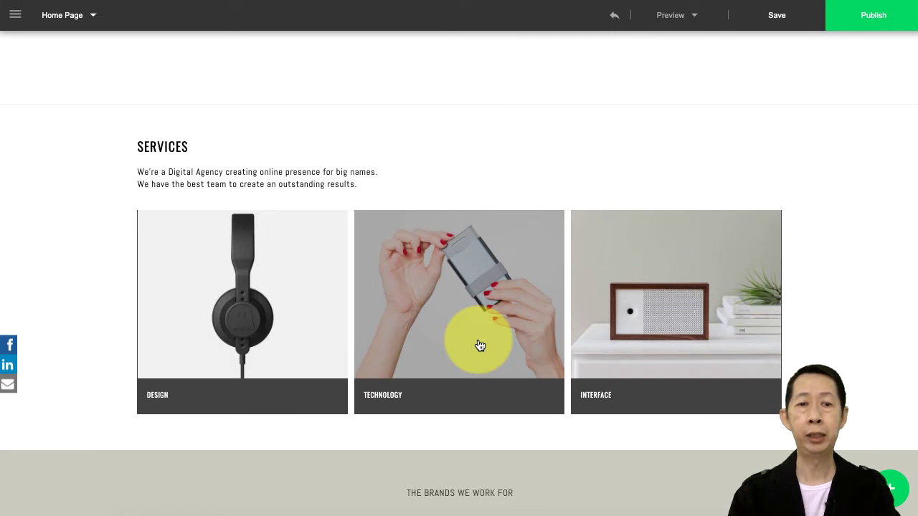
{"action": "scroll", "coordinate": [479, 345], "scroll_direction": "down", "scroll_amount": 2}
{"action": "scroll", "coordinate": [478, 341], "scroll_direction": "up", "scroll_amount": 4}
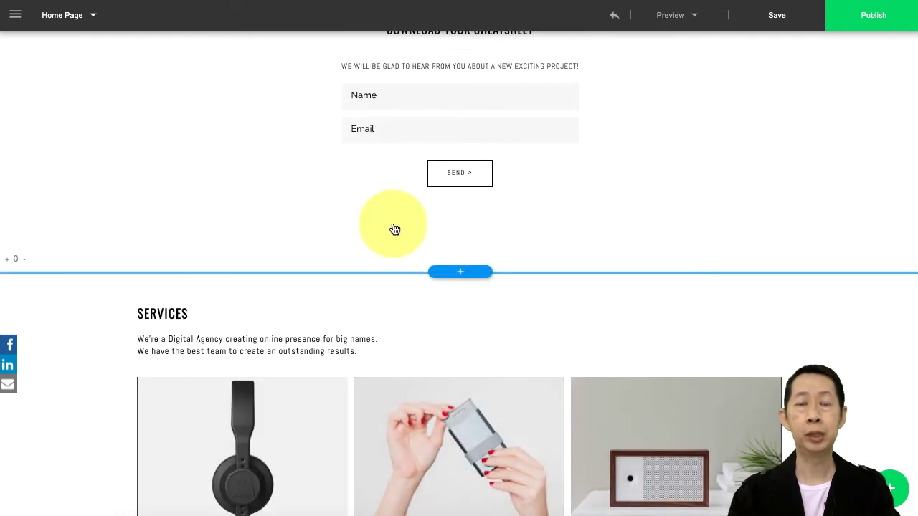
{"action": "scroll", "coordinate": [357, 256], "scroll_direction": "up", "scroll_amount": 2}
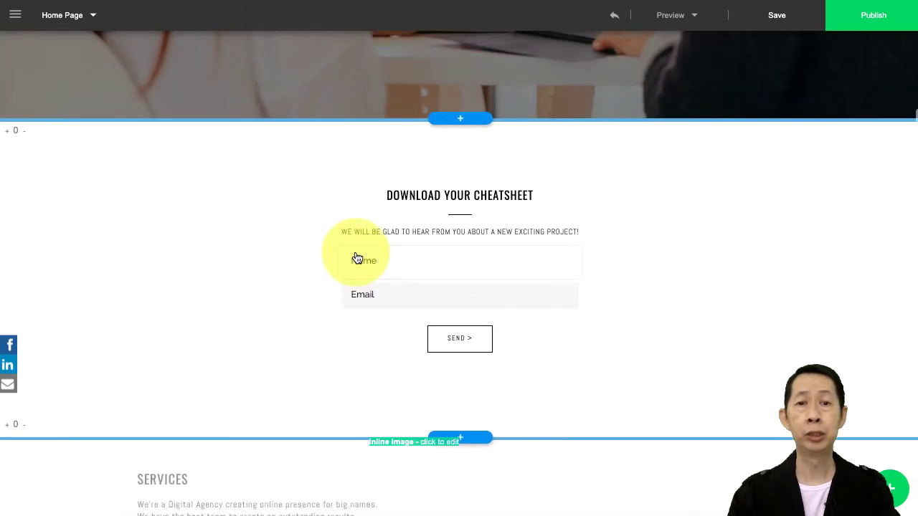
{"action": "scroll", "coordinate": [357, 258], "scroll_direction": "up", "scroll_amount": 2}
{"action": "scroll", "coordinate": [356, 259], "scroll_direction": "down", "scroll_amount": 5}
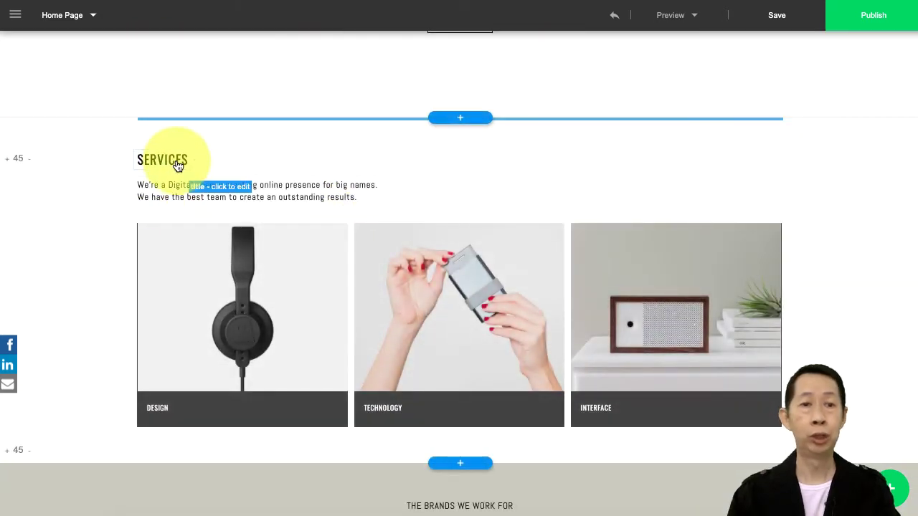
{"action": "scroll", "coordinate": [87, 152], "scroll_direction": "down", "scroll_amount": 1}
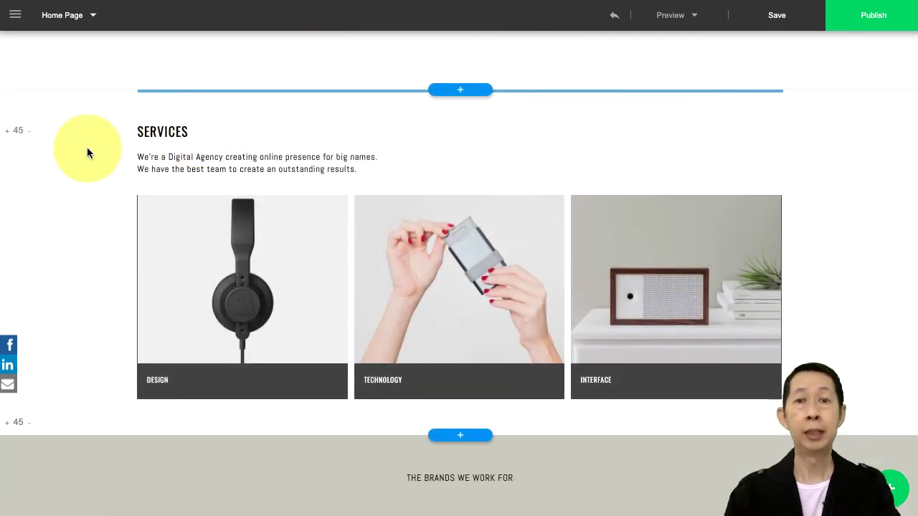
{"action": "scroll", "coordinate": [87, 150], "scroll_direction": "up", "scroll_amount": 3}
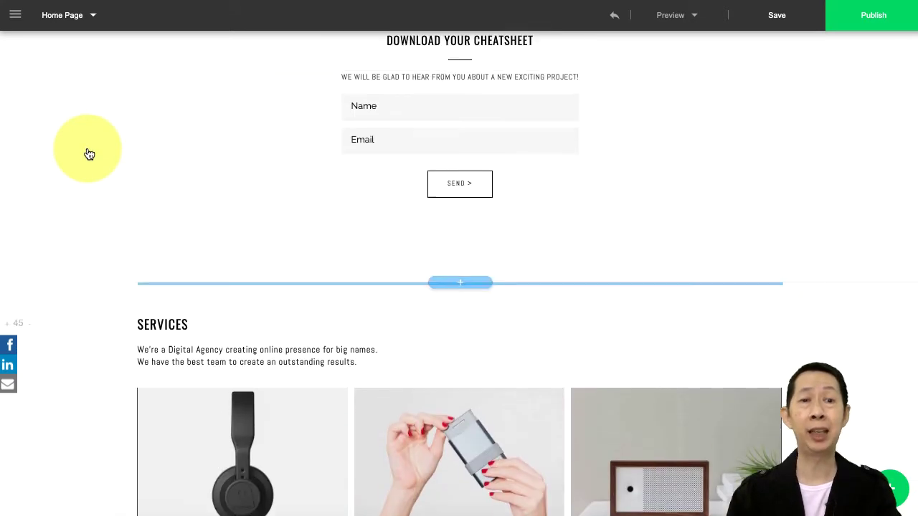
{"action": "scroll", "coordinate": [87, 150], "scroll_direction": "down", "scroll_amount": 1}
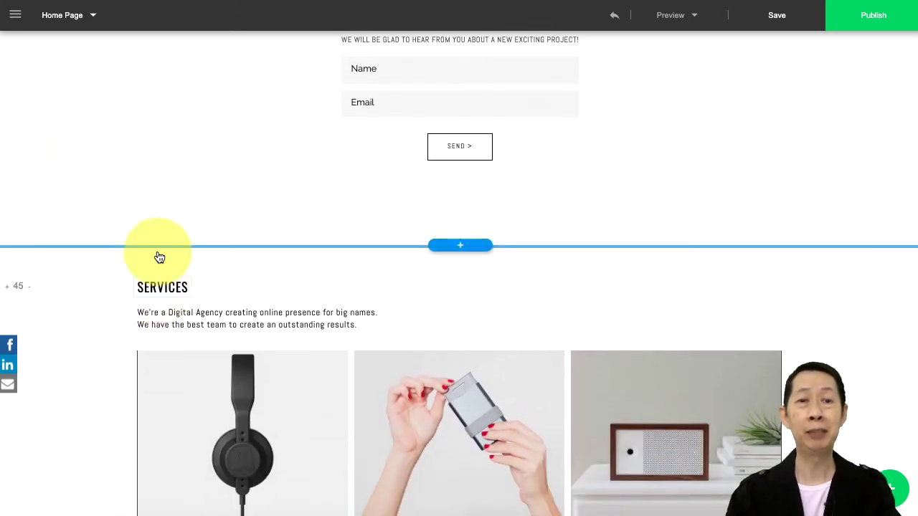
{"action": "scroll", "coordinate": [200, 109], "scroll_direction": "up", "scroll_amount": 3}
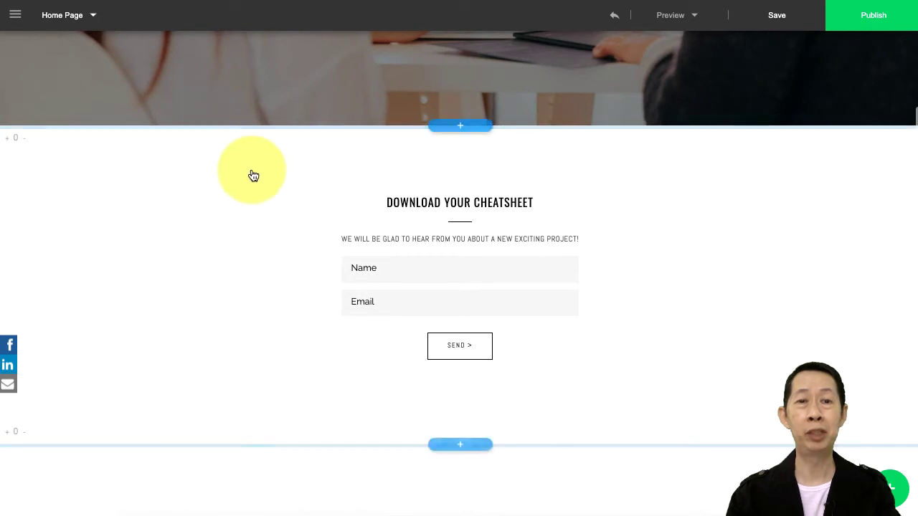
{"action": "scroll", "coordinate": [313, 252], "scroll_direction": "down", "scroll_amount": 2}
{"action": "scroll", "coordinate": [313, 253], "scroll_direction": "up", "scroll_amount": 2}
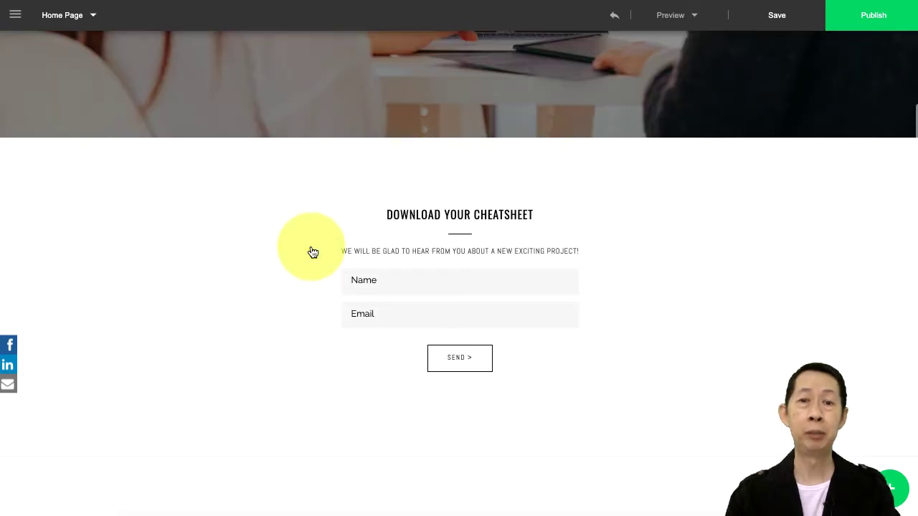
{"action": "scroll", "coordinate": [313, 252], "scroll_direction": "down", "scroll_amount": 3}
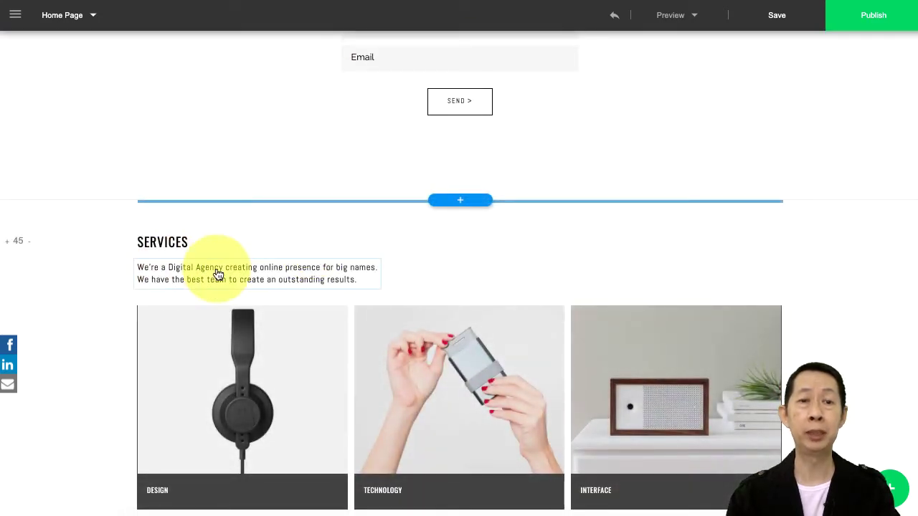
{"action": "scroll", "coordinate": [218, 274], "scroll_direction": "down", "scroll_amount": 1}
{"action": "scroll", "coordinate": [218, 274], "scroll_direction": "up", "scroll_amount": 5}
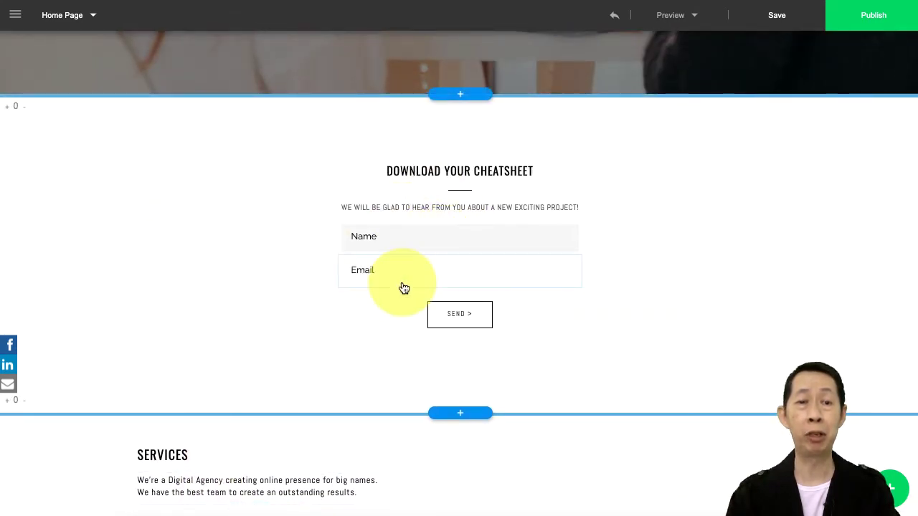
{"action": "scroll", "coordinate": [402, 287], "scroll_direction": "down", "scroll_amount": 4}
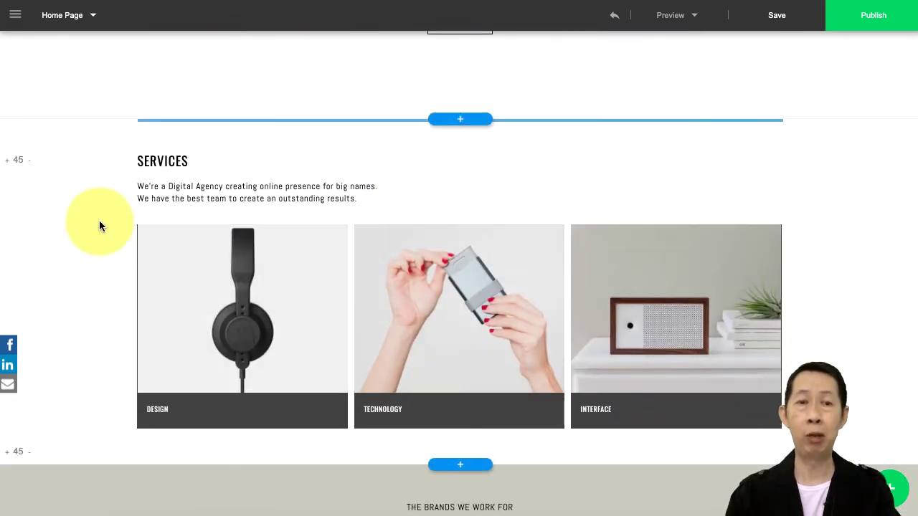
- Move the Services section up one position, above the DOWNLOAD YOUR CHEATSHEET form
{"action": "left_click", "coordinate": [507, 168]}
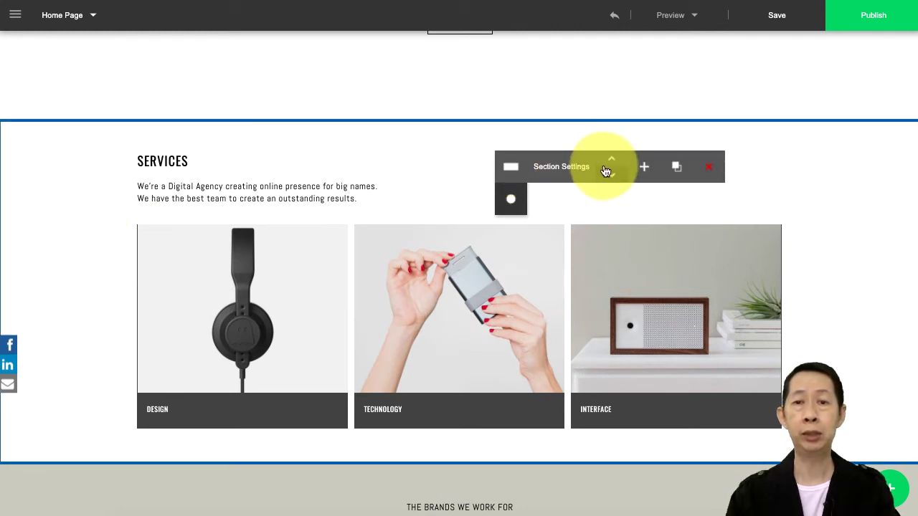
{"action": "left_click", "coordinate": [613, 160]}
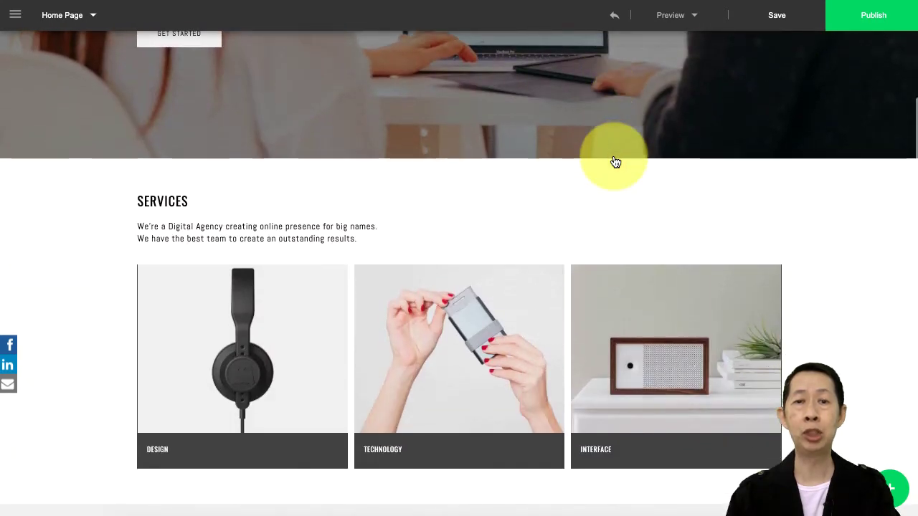
{"action": "scroll", "coordinate": [561, 268], "scroll_direction": "down", "scroll_amount": 6}
{"action": "scroll", "coordinate": [564, 272], "scroll_direction": "up", "scroll_amount": 5}
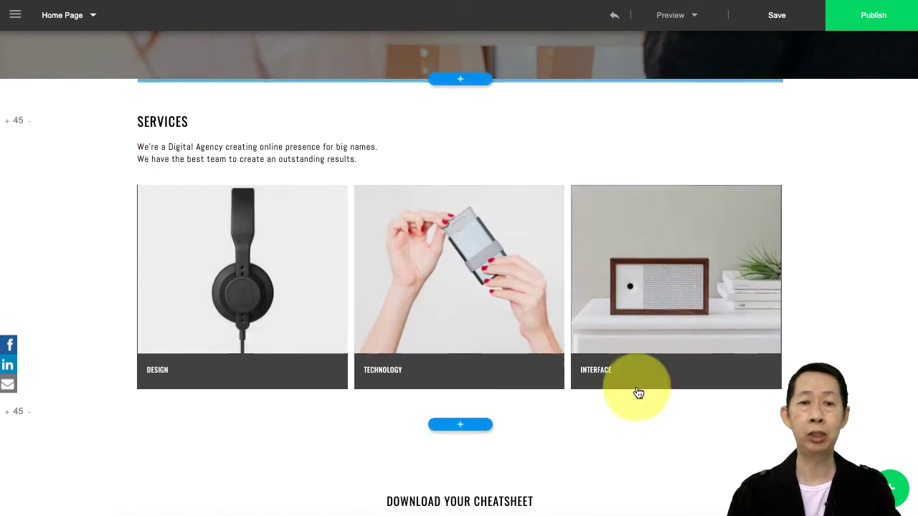
{"action": "scroll", "coordinate": [650, 282], "scroll_direction": "down", "scroll_amount": 3}
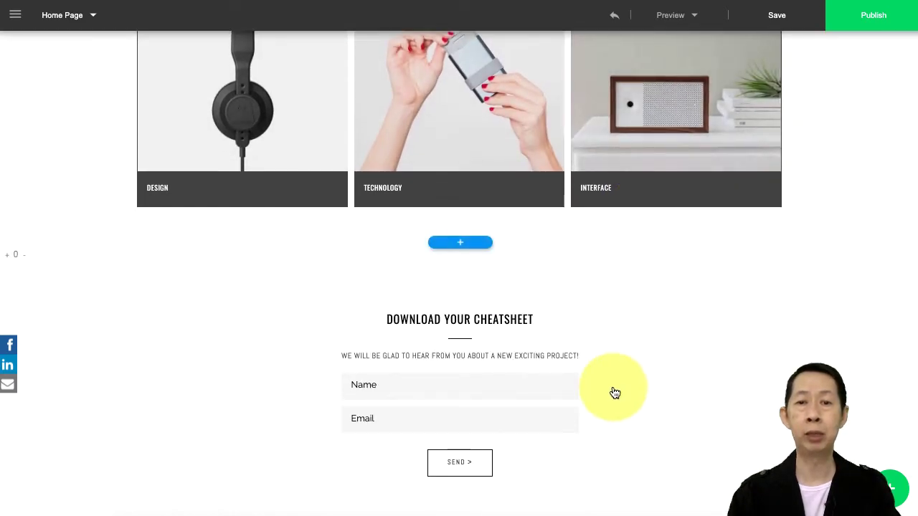
{"action": "scroll", "coordinate": [627, 361], "scroll_direction": "down", "scroll_amount": 2}
{"action": "scroll", "coordinate": [629, 360], "scroll_direction": "up", "scroll_amount": 3}
{"action": "scroll", "coordinate": [629, 360], "scroll_direction": "up", "scroll_amount": 2}
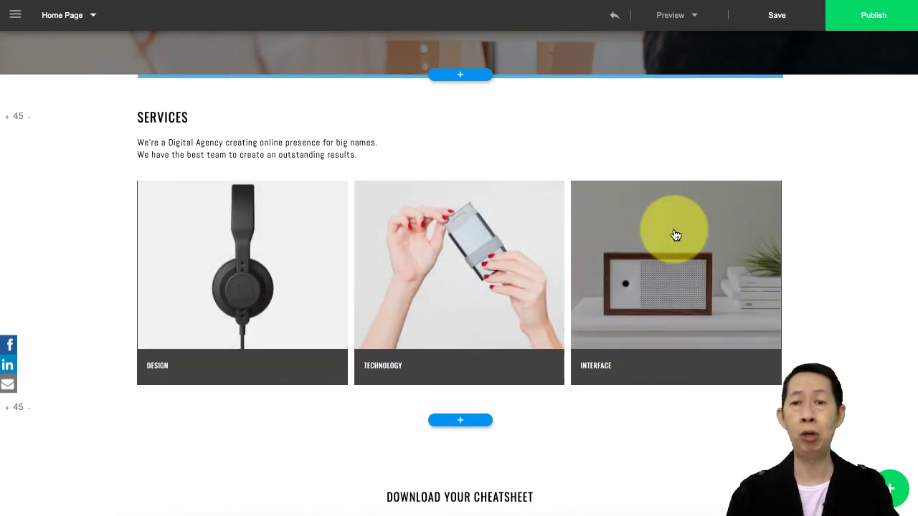
{"action": "left_click", "coordinate": [732, 302]}
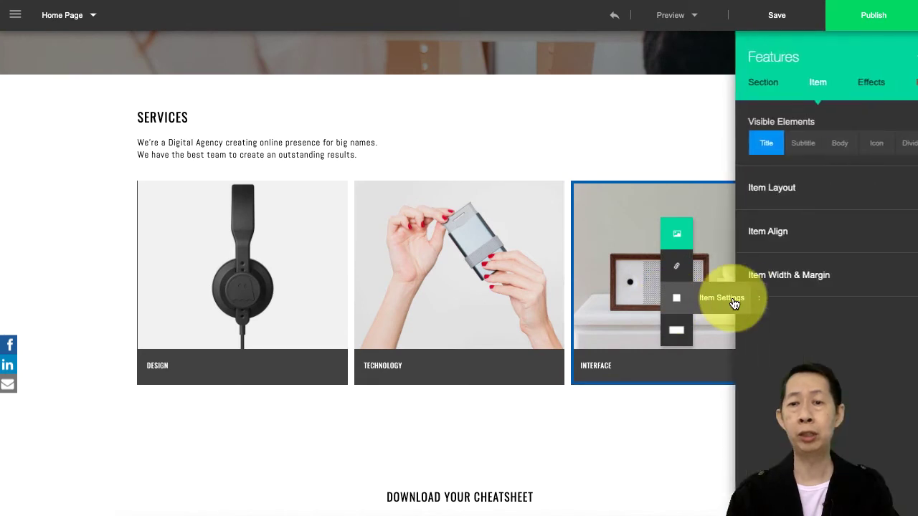
{"action": "left_click", "coordinate": [744, 84]}
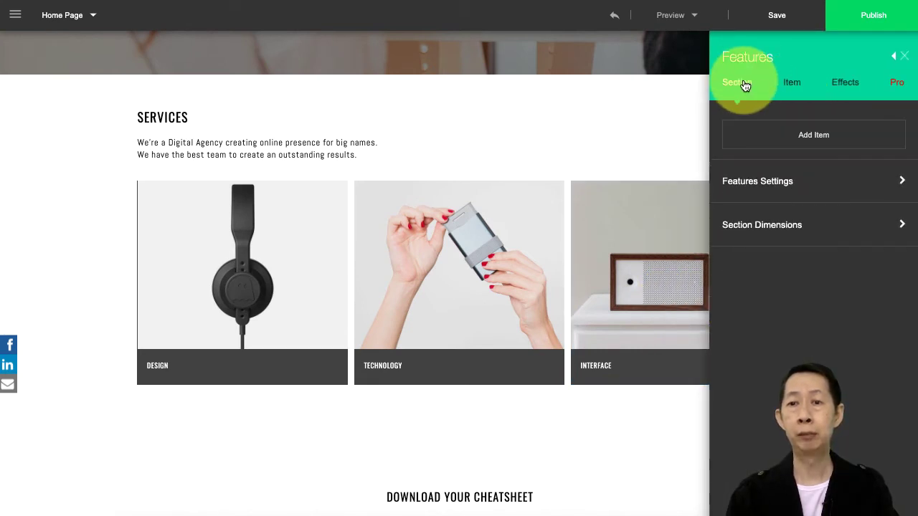
{"action": "left_click", "coordinate": [812, 139]}
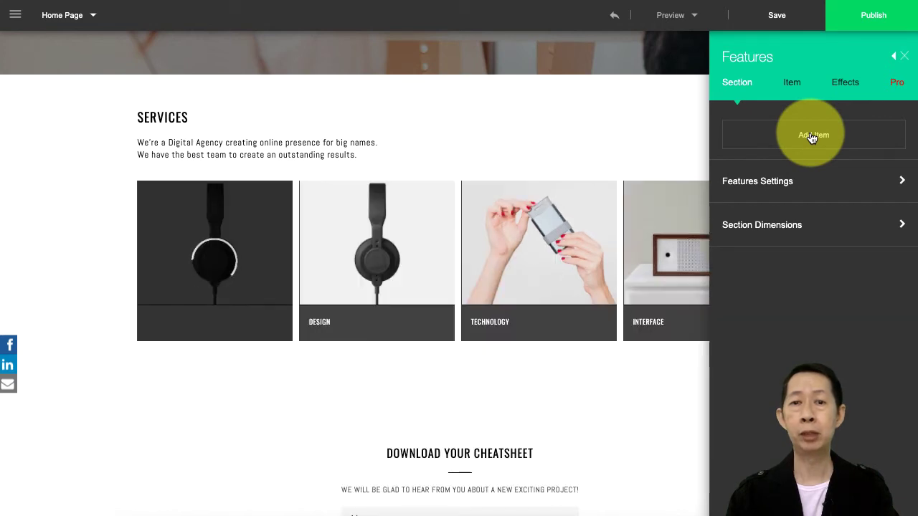
{"action": "left_click", "coordinate": [904, 56]}
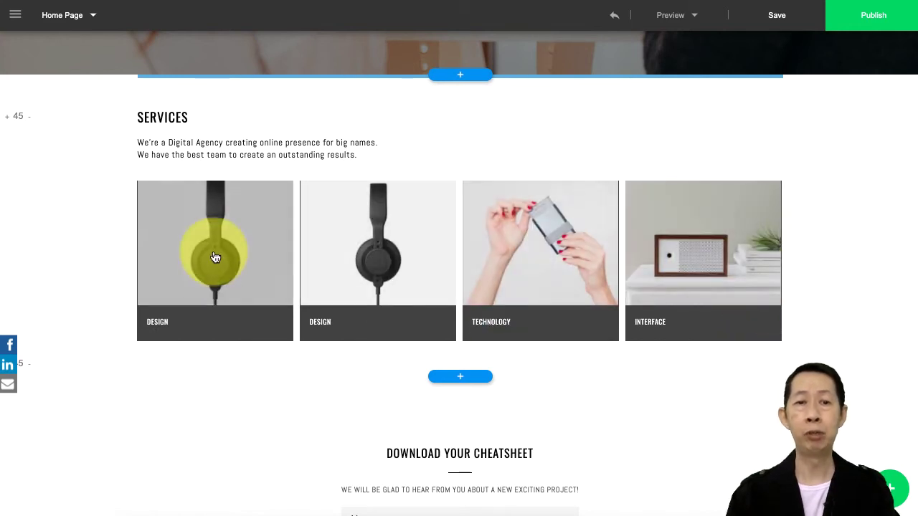
{"action": "left_click", "coordinate": [213, 249]}
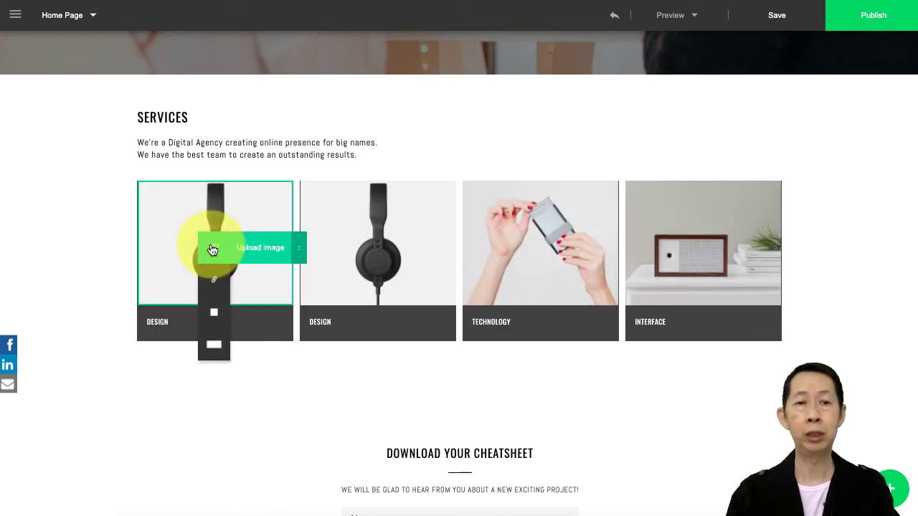
{"action": "mouse_move", "coordinate": [214, 312]}
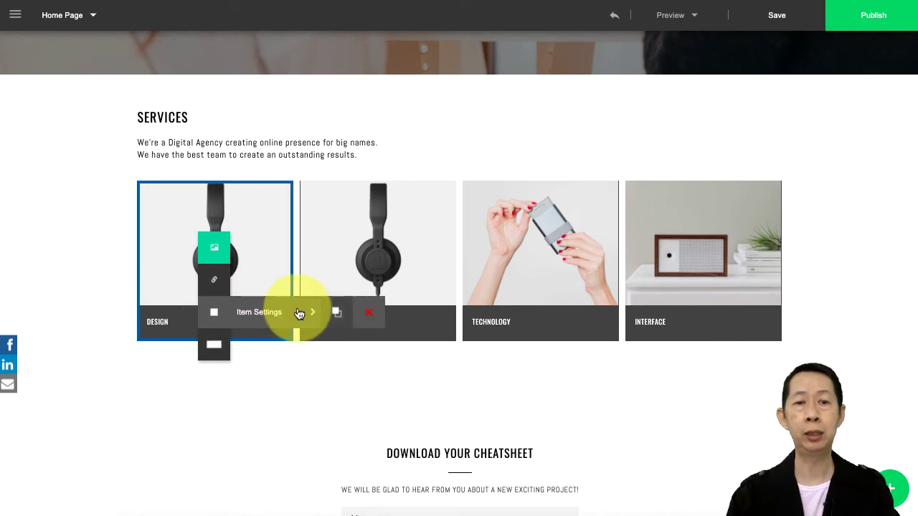
{"action": "left_click", "coordinate": [369, 313]}
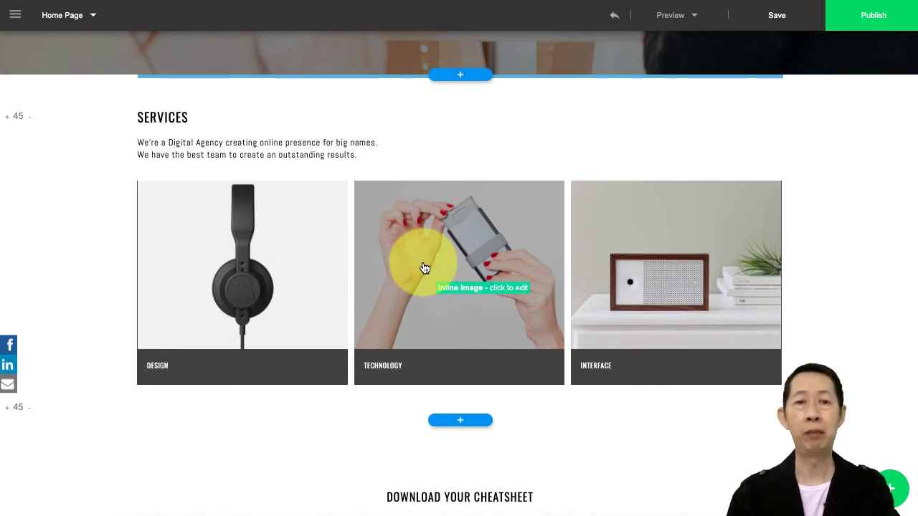
- Set the cheatsheet form section's background colour to grey-beige
{"action": "scroll", "coordinate": [435, 338], "scroll_direction": "down", "scroll_amount": 4}
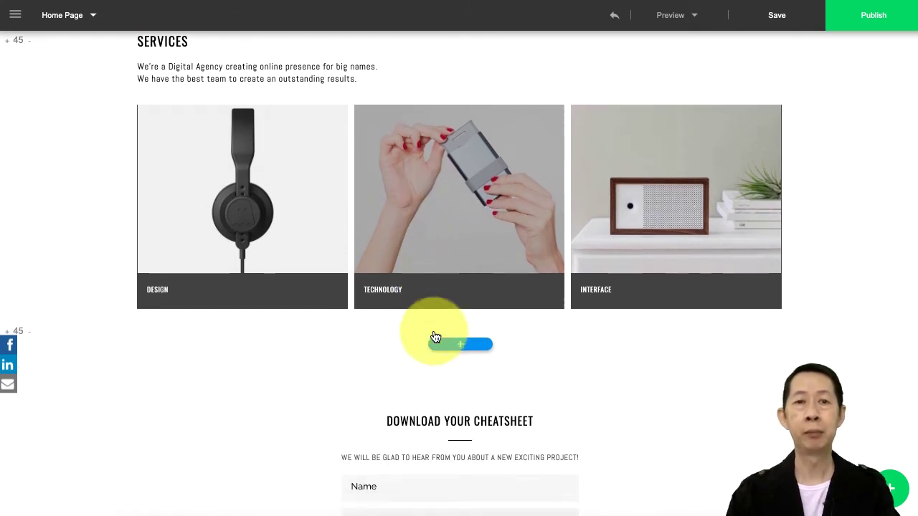
{"action": "scroll", "coordinate": [435, 337], "scroll_direction": "up", "scroll_amount": 2}
{"action": "scroll", "coordinate": [433, 332], "scroll_direction": "up", "scroll_amount": 5}
{"action": "scroll", "coordinate": [433, 332], "scroll_direction": "down", "scroll_amount": 5}
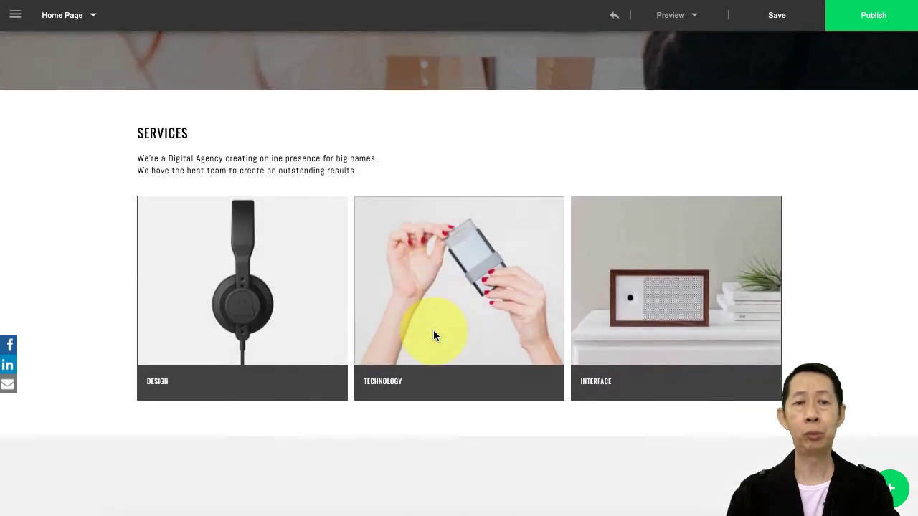
{"action": "scroll", "coordinate": [429, 266], "scroll_direction": "down", "scroll_amount": 3}
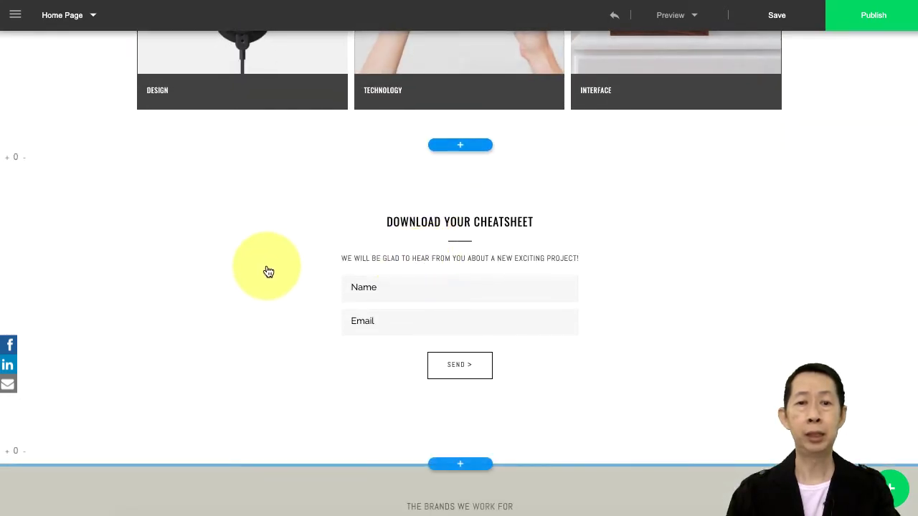
{"action": "scroll", "coordinate": [266, 272], "scroll_direction": "down", "scroll_amount": 1}
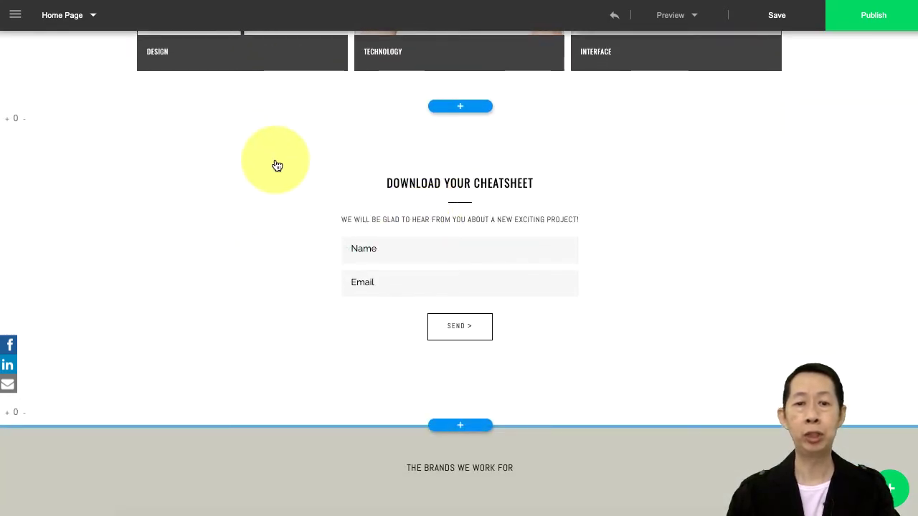
{"action": "scroll", "coordinate": [275, 162], "scroll_direction": "down", "scroll_amount": 1}
{"action": "scroll", "coordinate": [277, 166], "scroll_direction": "up", "scroll_amount": 1}
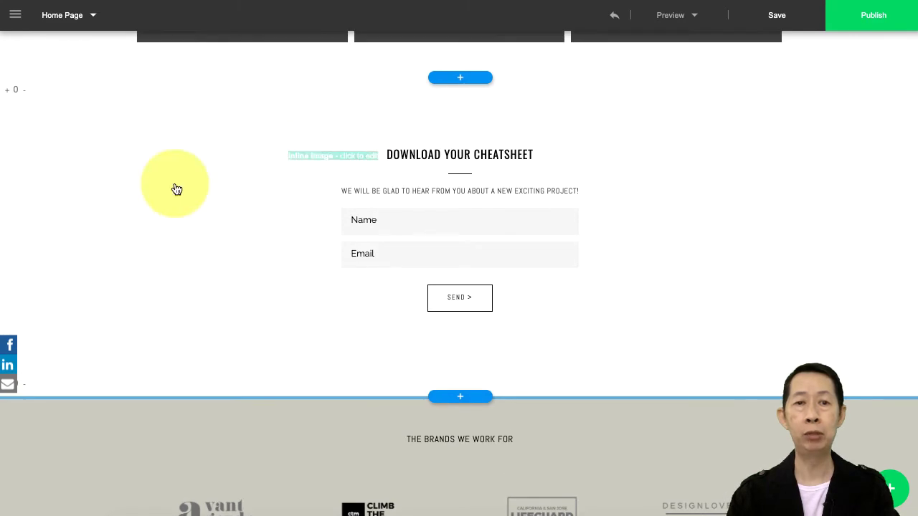
{"action": "left_click", "coordinate": [185, 148]}
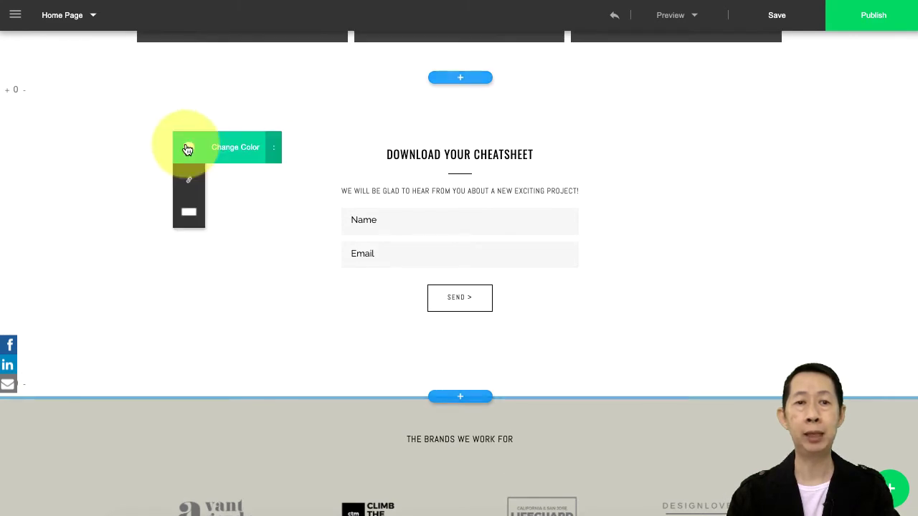
{"action": "left_click", "coordinate": [241, 148]}
{"action": "left_click", "coordinate": [276, 210]}
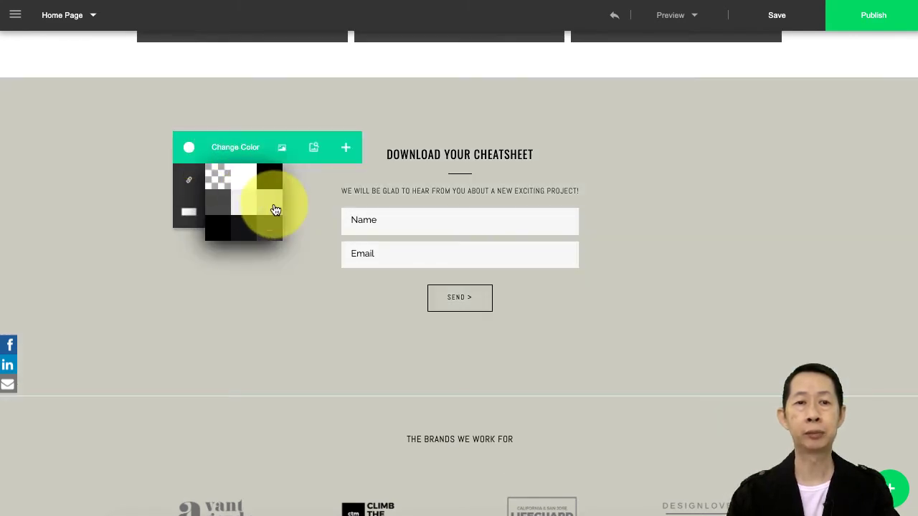
- Change the THE BRANDS WE WORK FOR section background from beige to white
{"action": "scroll", "coordinate": [178, 255], "scroll_direction": "down", "scroll_amount": 3}
{"action": "scroll", "coordinate": [178, 256], "scroll_direction": "up", "scroll_amount": 5}
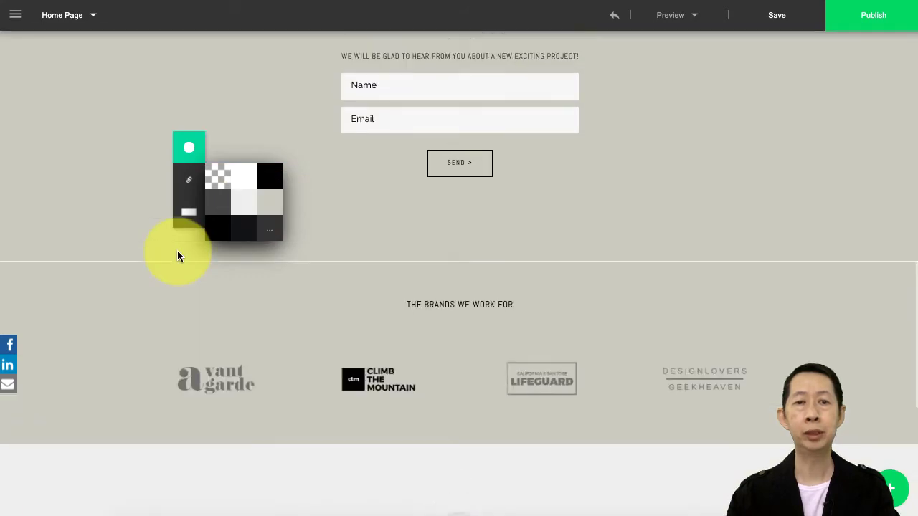
{"action": "scroll", "coordinate": [178, 256], "scroll_direction": "up", "scroll_amount": 6}
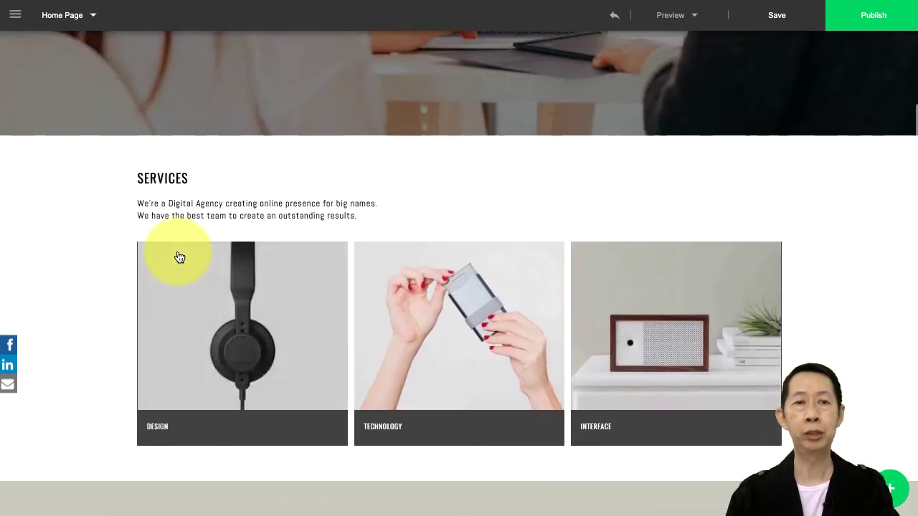
{"action": "scroll", "coordinate": [90, 268], "scroll_direction": "down", "scroll_amount": 6}
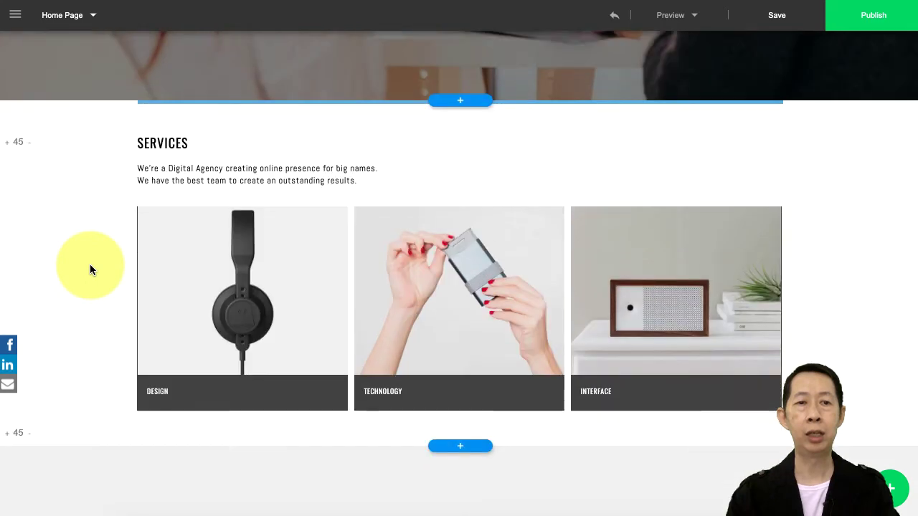
{"action": "scroll", "coordinate": [105, 344], "scroll_direction": "down", "scroll_amount": 6}
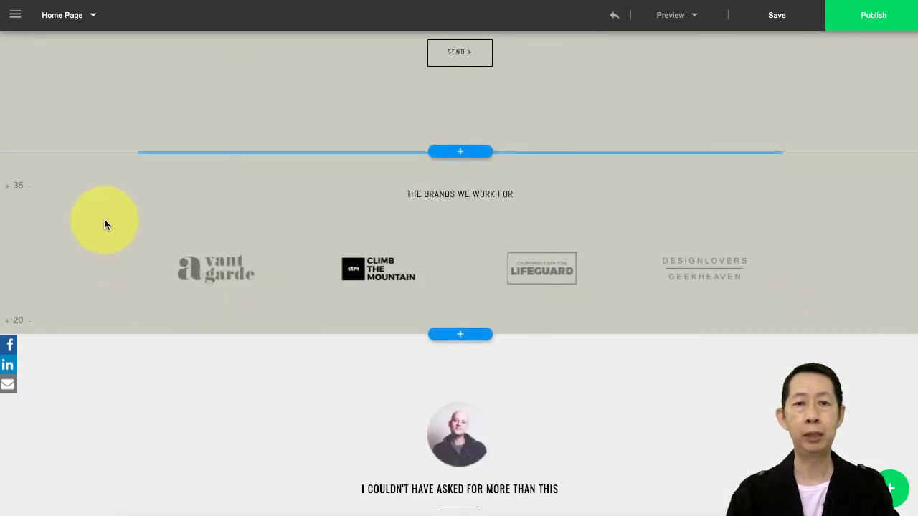
{"action": "left_click", "coordinate": [105, 225]}
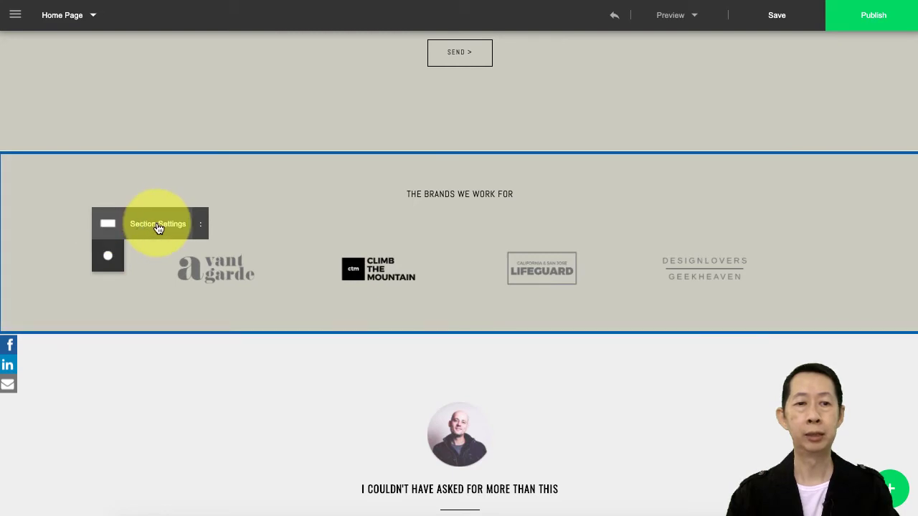
{"action": "left_click", "coordinate": [152, 258]}
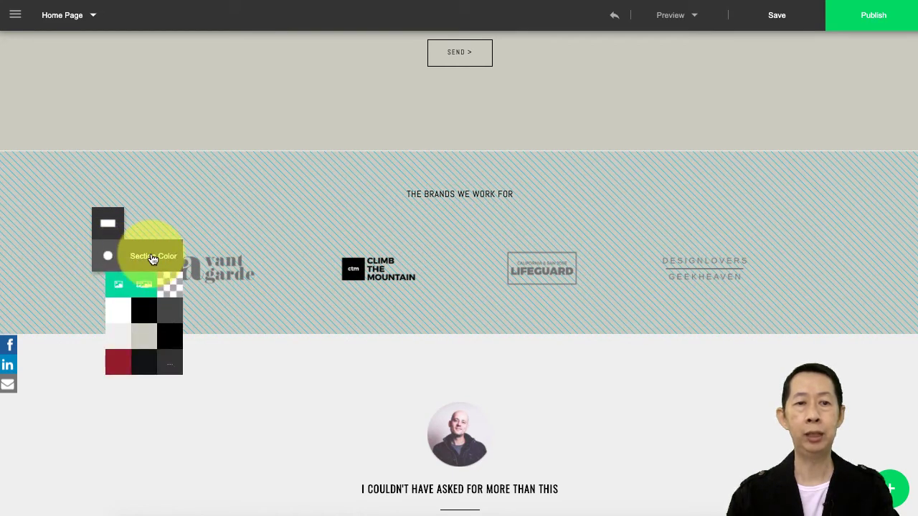
{"action": "left_click", "coordinate": [121, 311]}
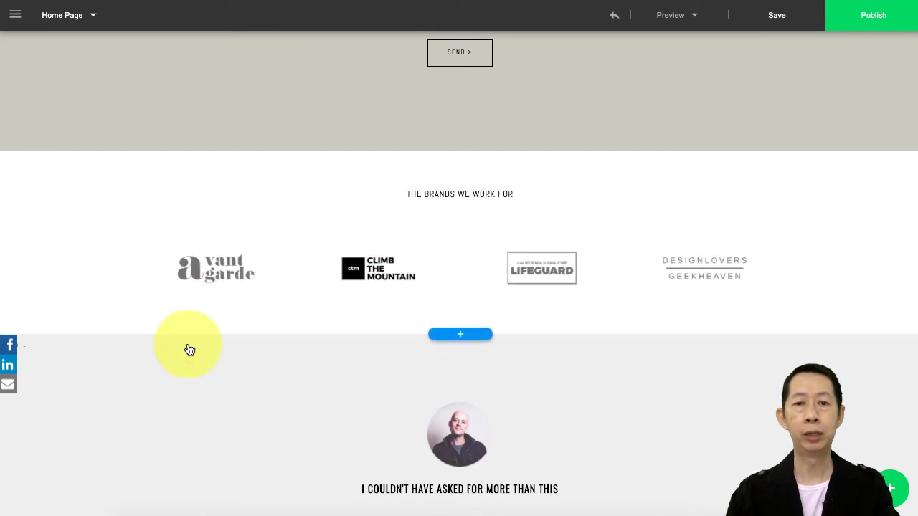
{"action": "scroll", "coordinate": [172, 409], "scroll_direction": "down", "scroll_amount": 1}
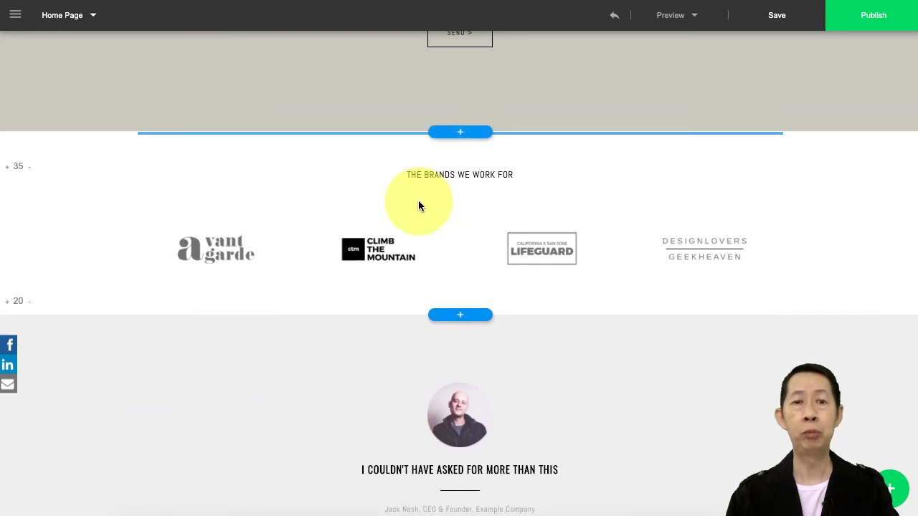
- Retype the brands heading as 'Some of Our Clietns'
{"action": "left_click", "coordinate": [465, 177]}
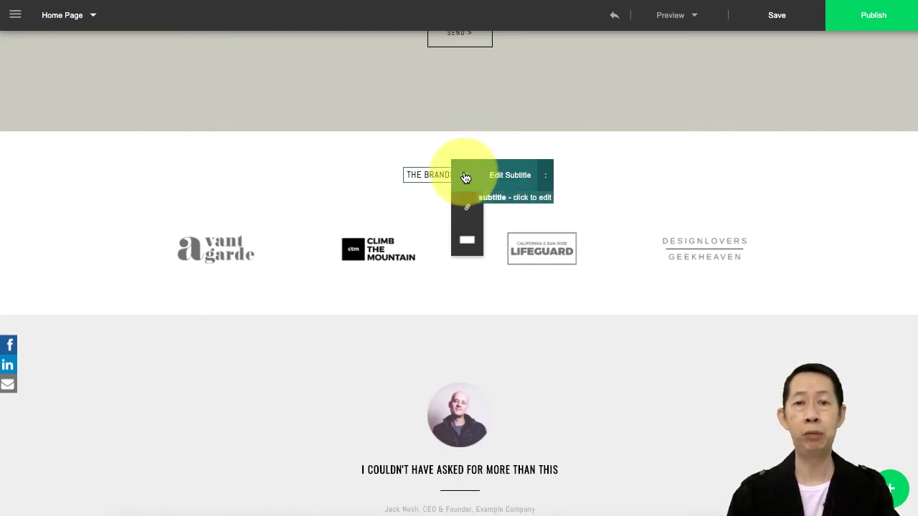
{"action": "left_click", "coordinate": [516, 176]}
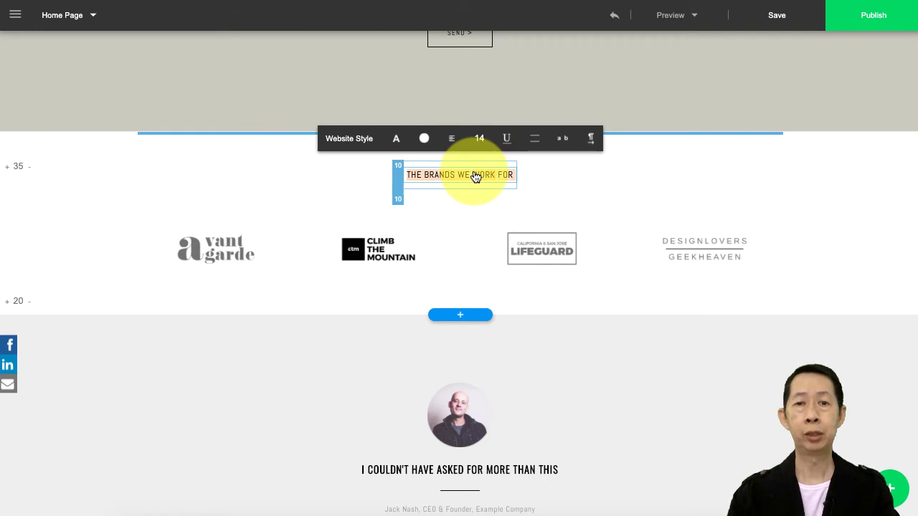
{"action": "type", "text": "Some of Our Clietns"}
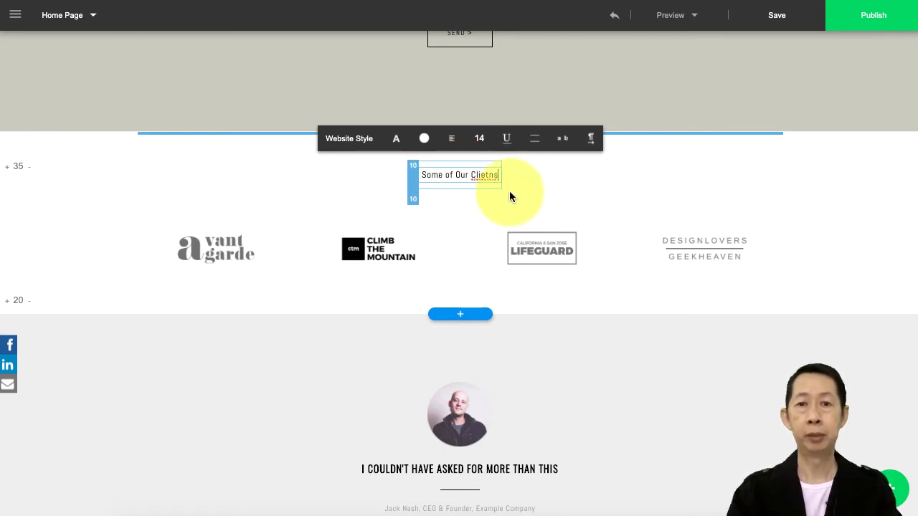
- Increase the heading's font size from 14 to 18
{"action": "left_click", "coordinate": [479, 138]}
{"action": "left_click", "coordinate": [481, 165]}
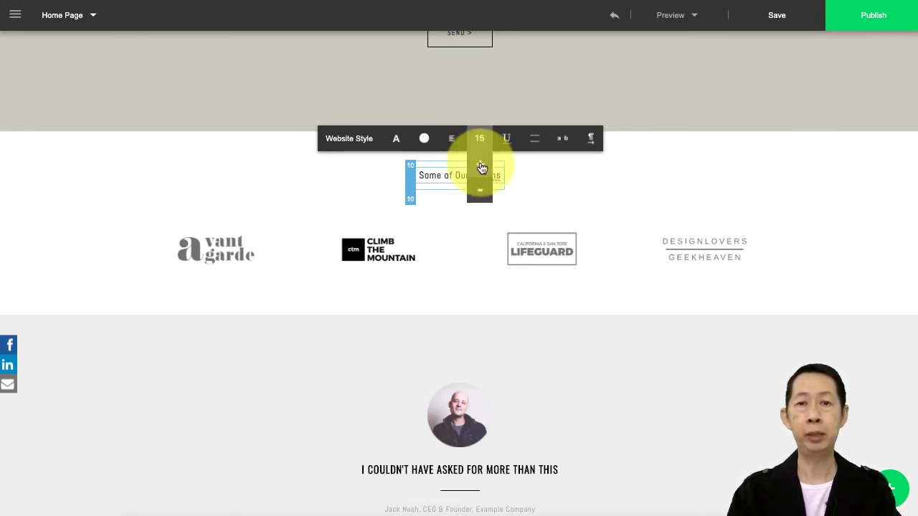
{"action": "left_click", "coordinate": [480, 166]}
{"action": "left_click", "coordinate": [481, 166]}
{"action": "left_click", "coordinate": [480, 166]}
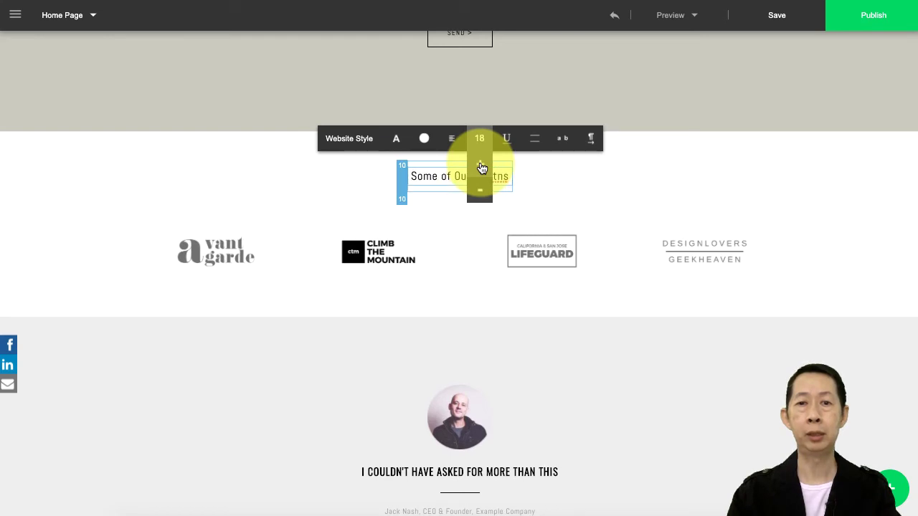
{"action": "left_click", "coordinate": [582, 181]}
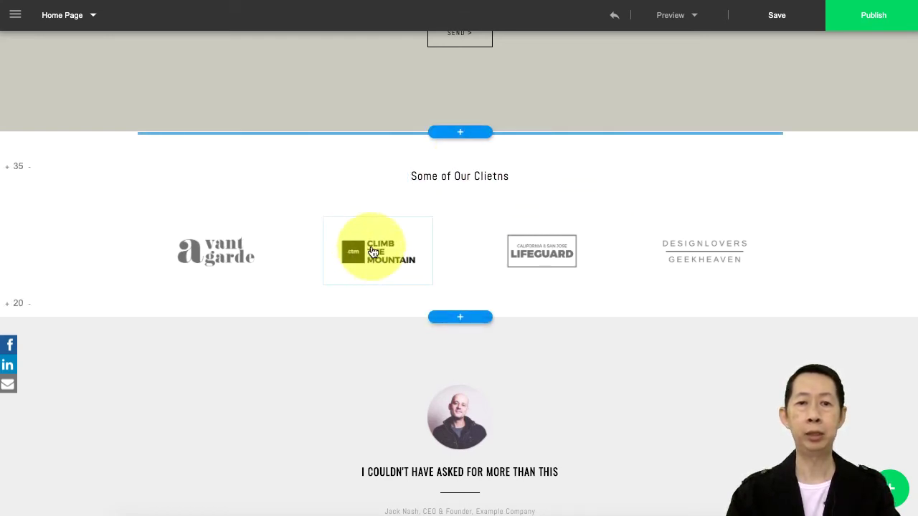
{"action": "left_click", "coordinate": [372, 251]}
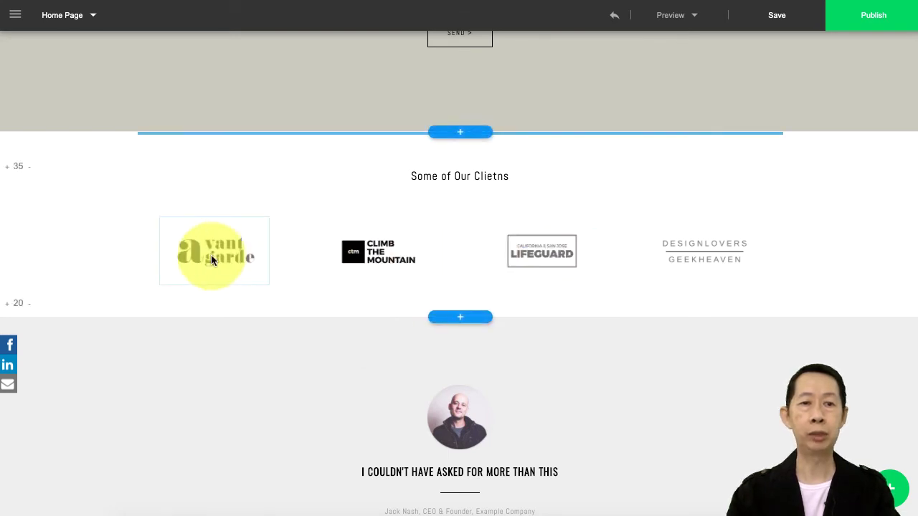
{"action": "scroll", "coordinate": [240, 309], "scroll_direction": "down", "scroll_amount": 2}
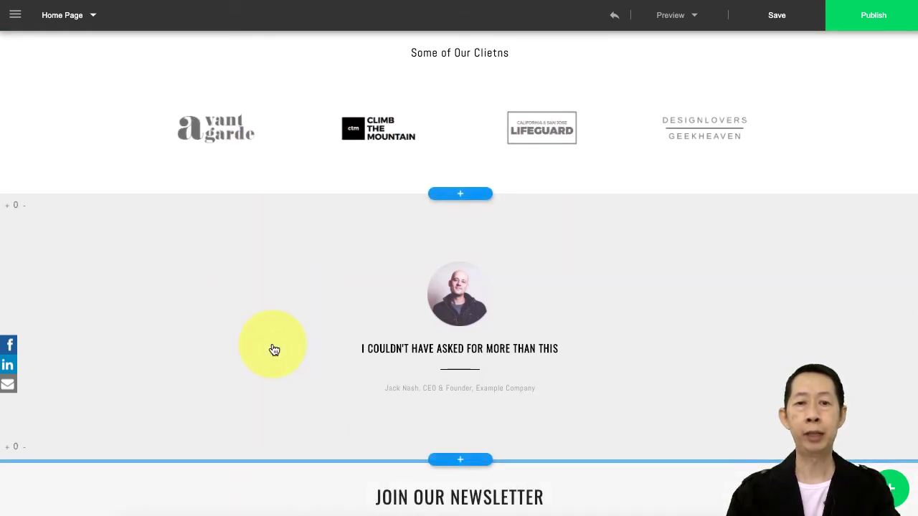
{"action": "scroll", "coordinate": [274, 350], "scroll_direction": "down", "scroll_amount": 2}
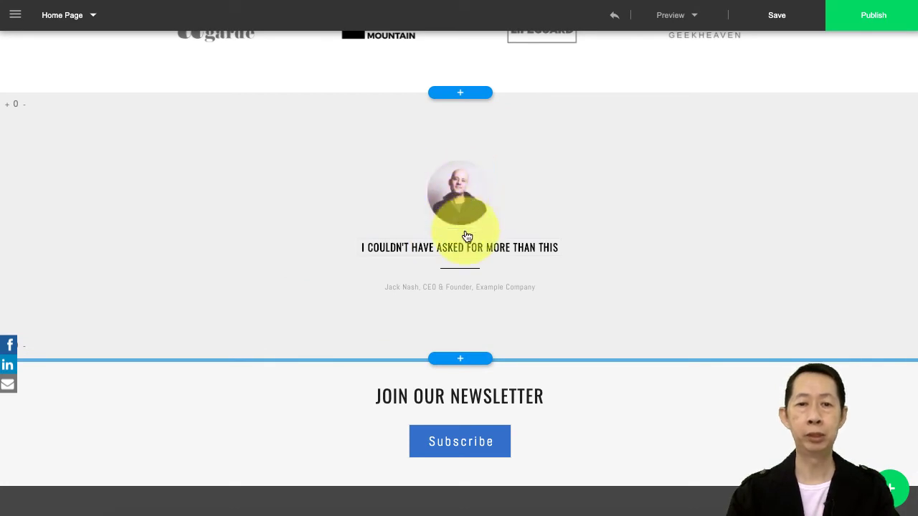
{"action": "scroll", "coordinate": [614, 277], "scroll_direction": "down", "scroll_amount": 1}
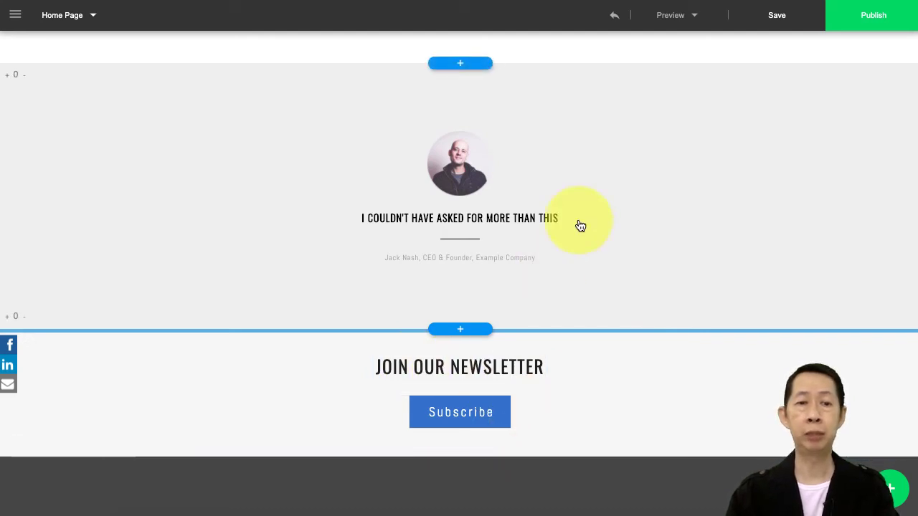
- Delete the JOIN OUR NEWSLETTER section and confirm the deletion
{"action": "left_click", "coordinate": [230, 370]}
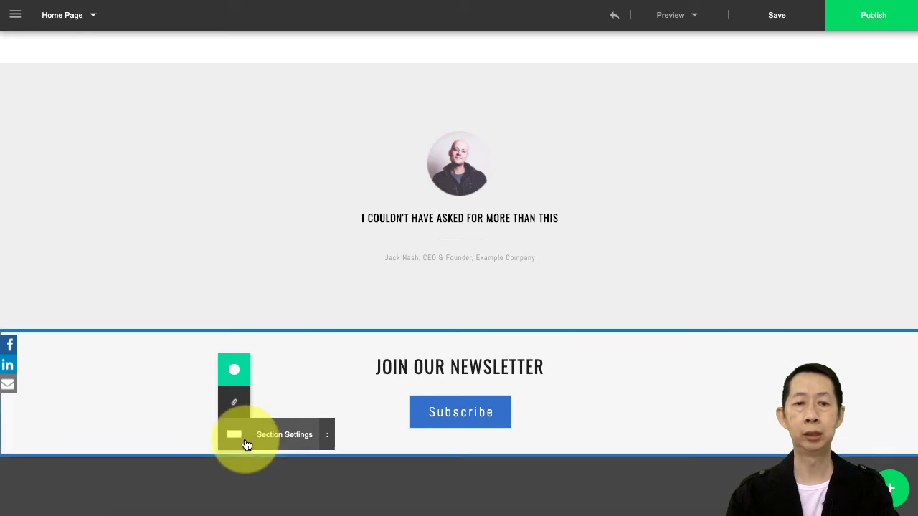
{"action": "left_click", "coordinate": [326, 434]}
{"action": "left_click", "coordinate": [434, 437]}
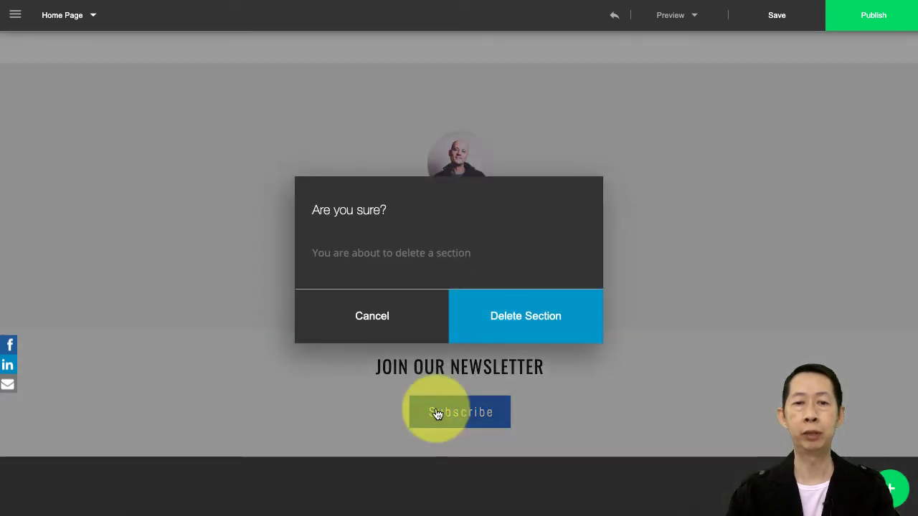
{"action": "left_click", "coordinate": [523, 326]}
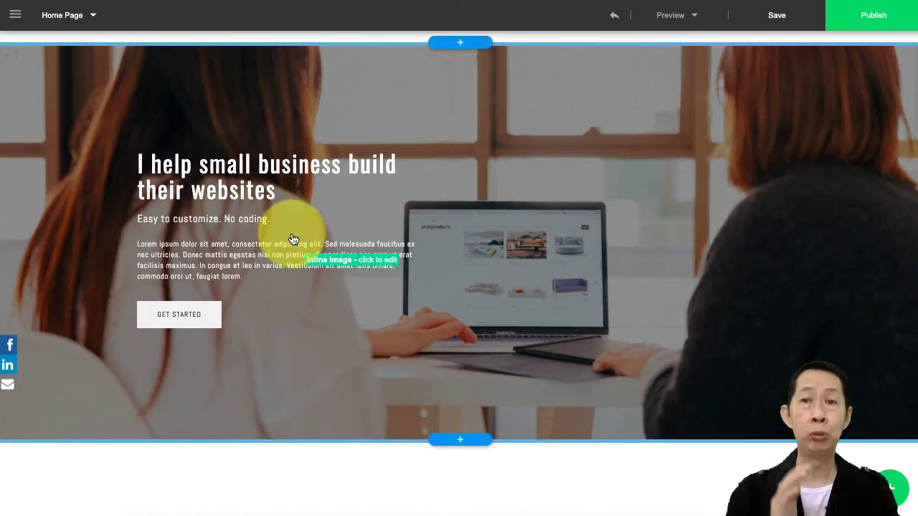
{"action": "scroll", "coordinate": [293, 239], "scroll_direction": "down", "scroll_amount": 5}
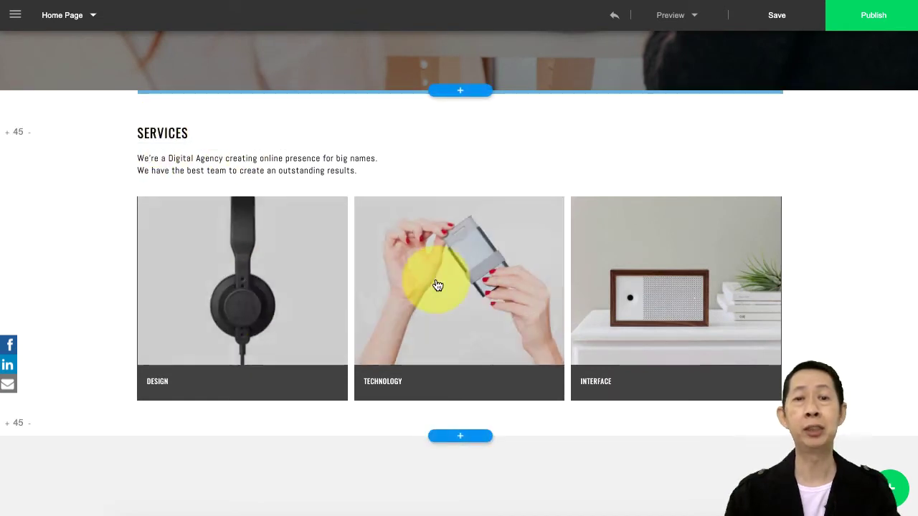
{"action": "scroll", "coordinate": [579, 290], "scroll_direction": "down", "scroll_amount": 5}
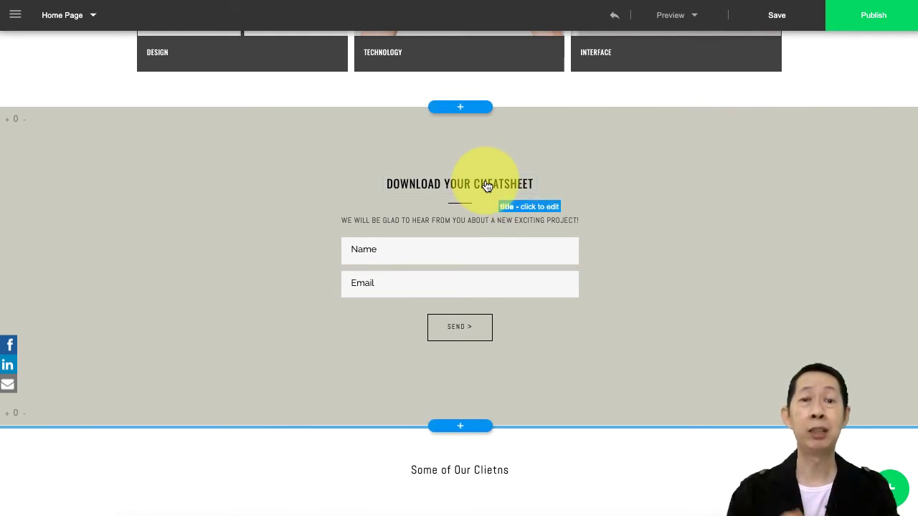
{"action": "scroll", "coordinate": [487, 187], "scroll_direction": "down", "scroll_amount": 5}
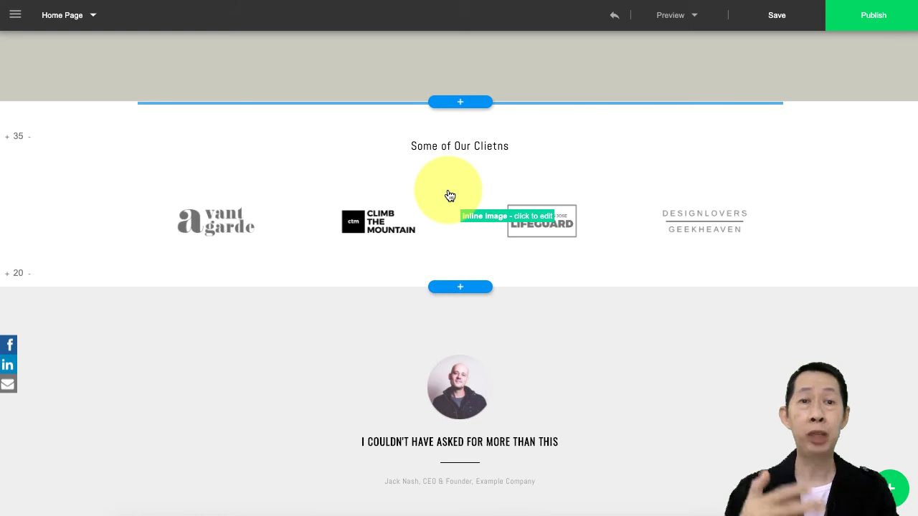
{"action": "scroll", "coordinate": [400, 391], "scroll_direction": "down", "scroll_amount": 2}
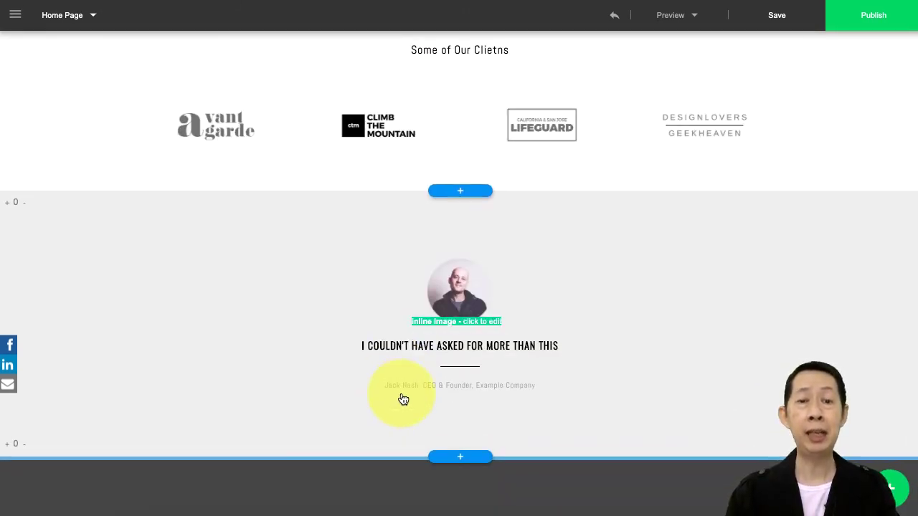
- Insert the second Maps template, with its red PANDORA card, below the testimonial
{"action": "left_click", "coordinate": [461, 458]}
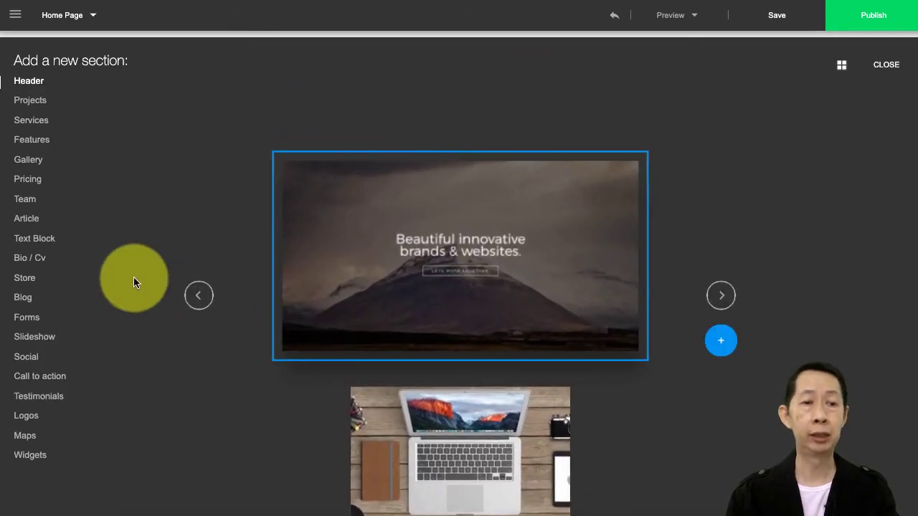
{"action": "left_click", "coordinate": [26, 437]}
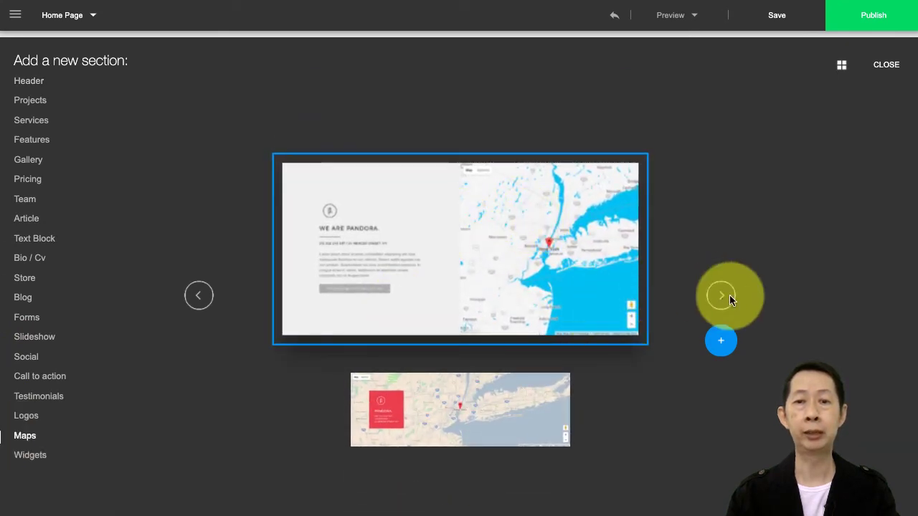
{"action": "left_click", "coordinate": [721, 295]}
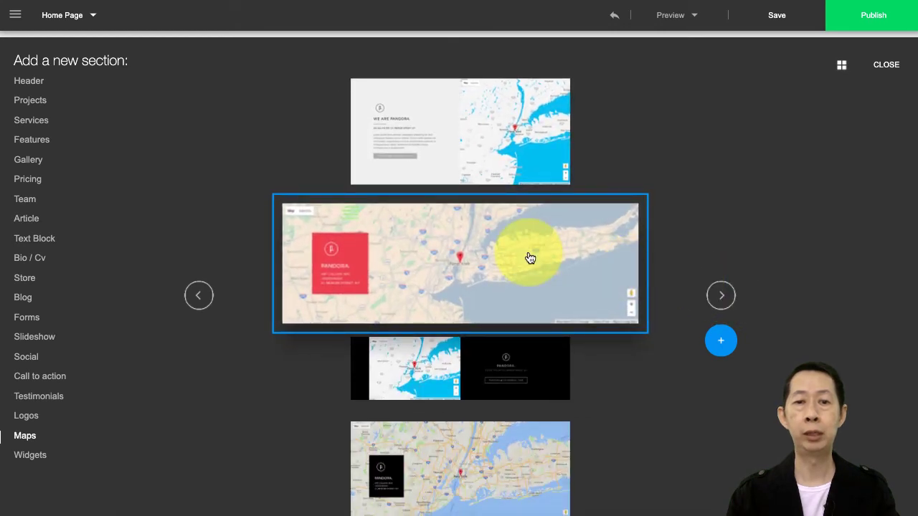
{"action": "left_click", "coordinate": [721, 344]}
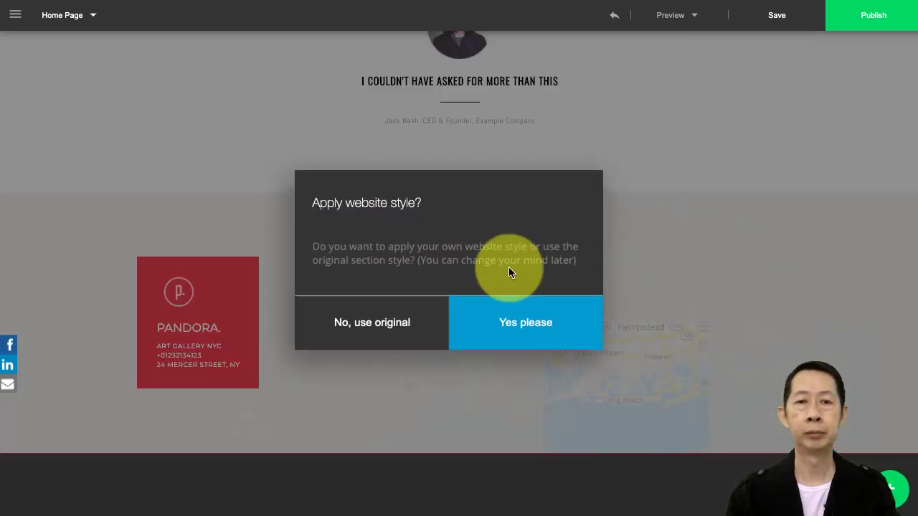
- Apply the website style to the map section and rename the card from PANDORA to 'AC Consulting'
{"action": "left_click", "coordinate": [520, 322]}
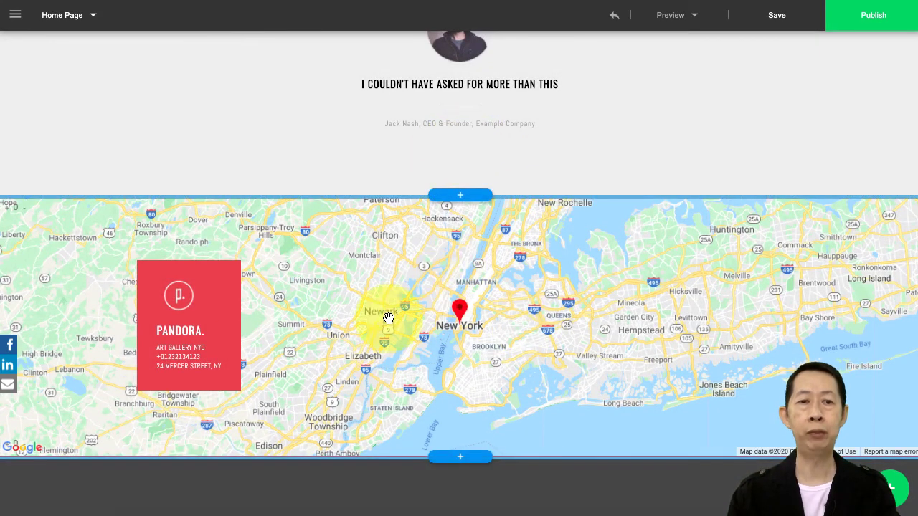
{"action": "mouse_move", "coordinate": [180, 333]}
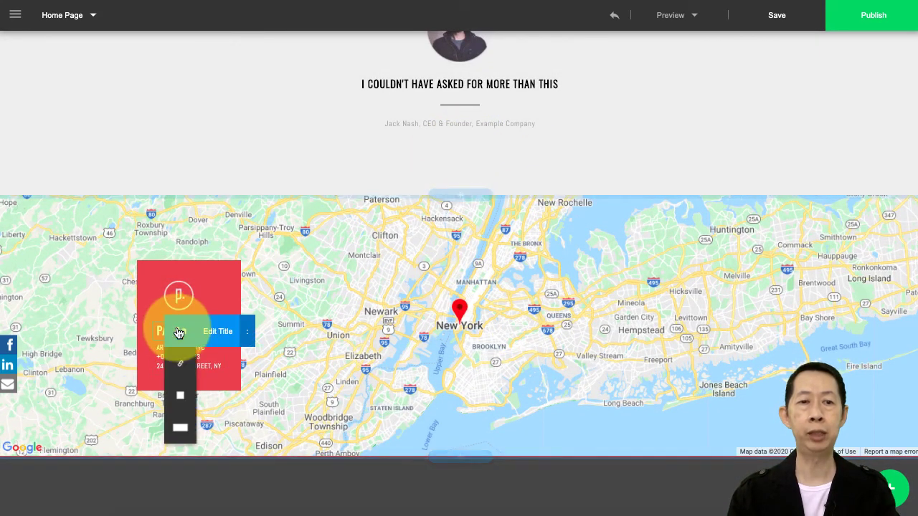
{"action": "left_click", "coordinate": [215, 337]}
{"action": "double_click", "coordinate": [180, 332]}
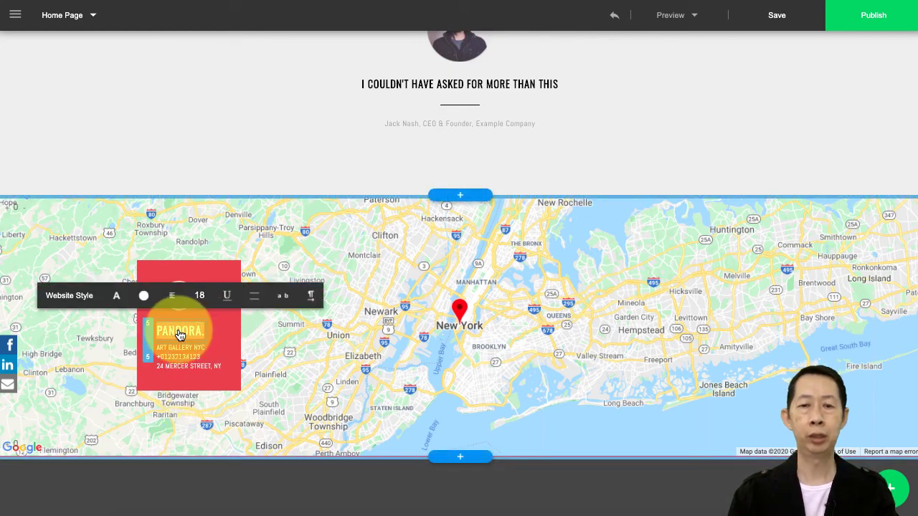
{"action": "type", "text": "AC Consulting"}
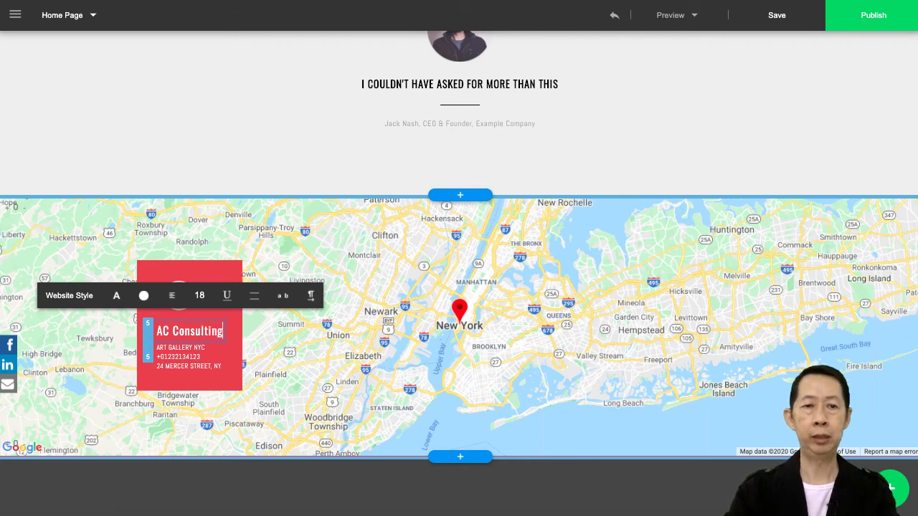
{"action": "left_click", "coordinate": [301, 342]}
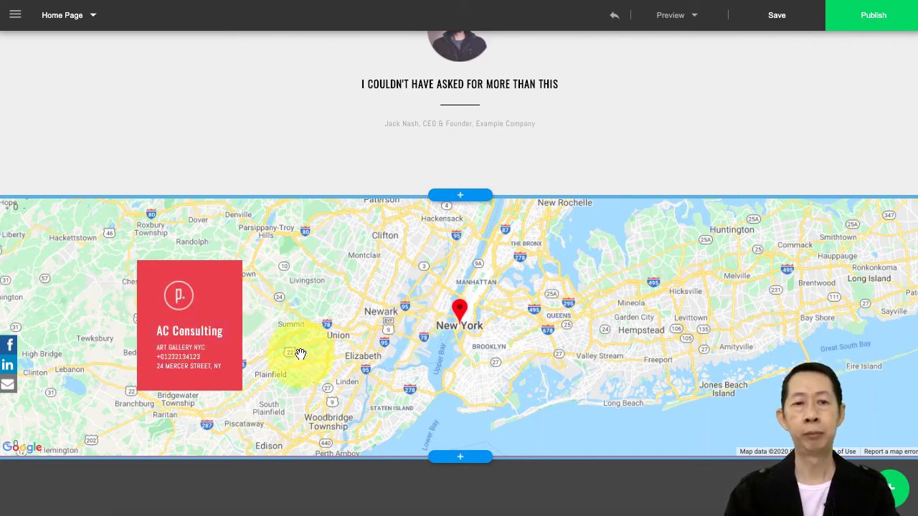
- Change the card's background from red to dark grey
{"action": "scroll", "coordinate": [355, 369], "scroll_direction": "up", "scroll_amount": 1}
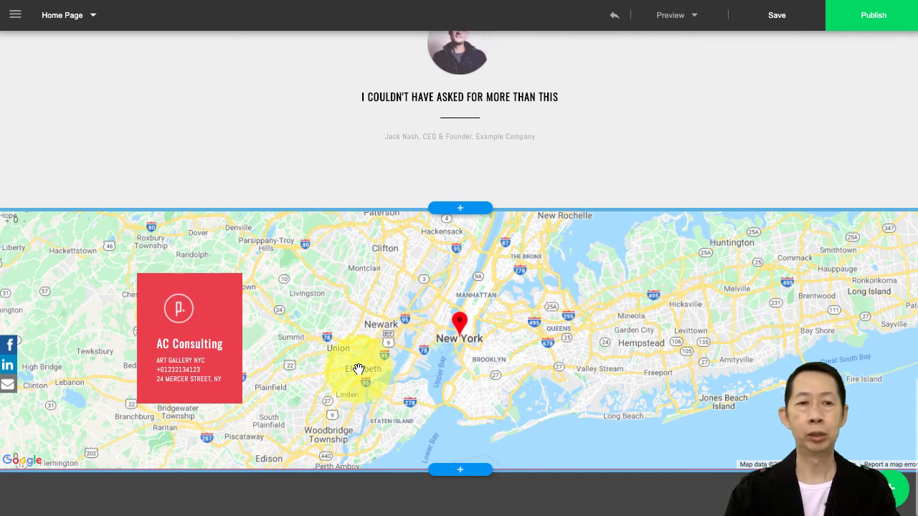
{"action": "left_click", "coordinate": [147, 290]}
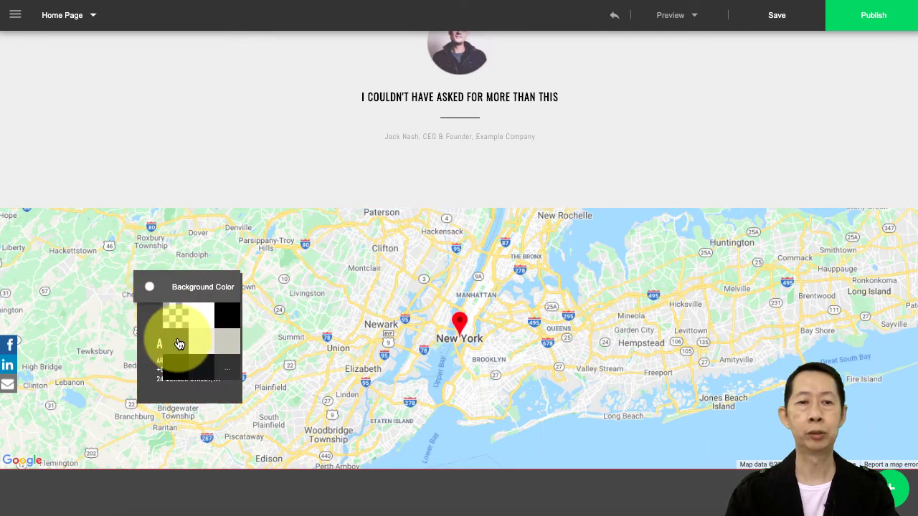
{"action": "left_click", "coordinate": [363, 329]}
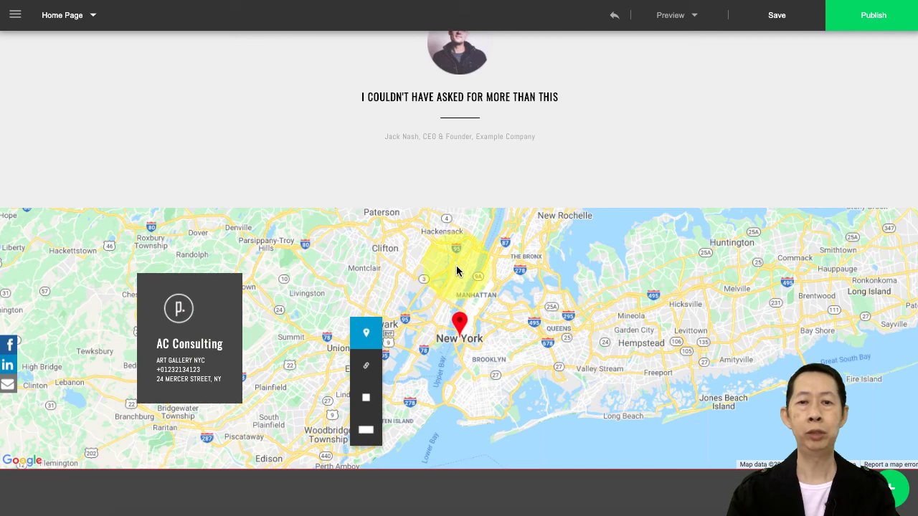
- Replace the map address 'ny' with 'penang malaysia' and save the map settings
{"action": "left_click", "coordinate": [402, 334]}
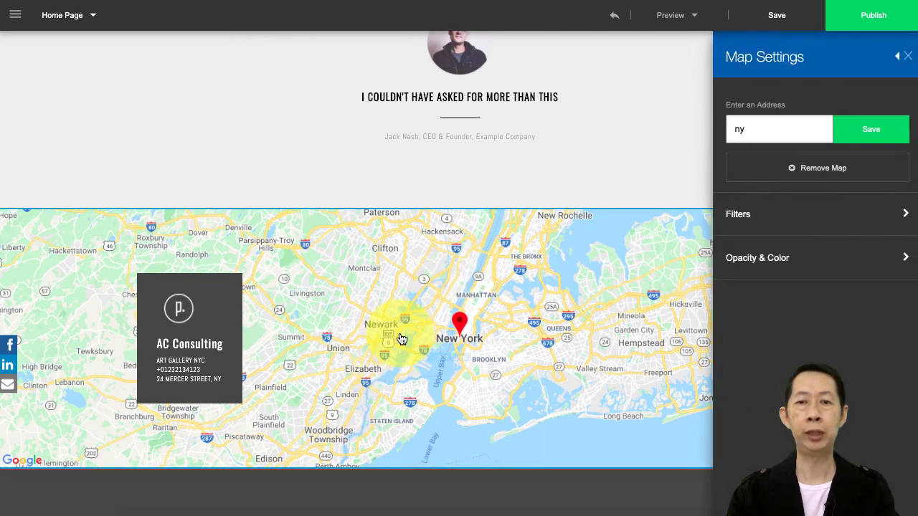
{"action": "left_click", "coordinate": [760, 132]}
{"action": "key", "text": "ctrl+a"}
{"action": "type", "text": "p"}
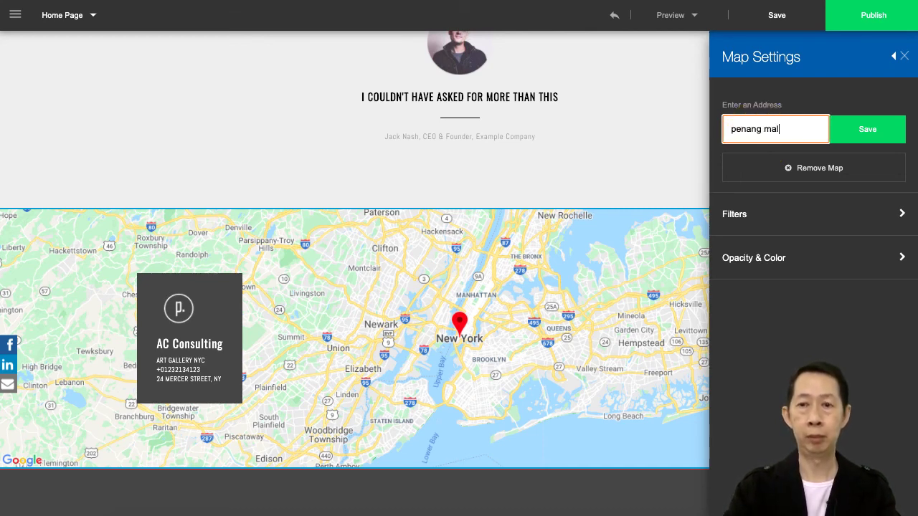
{"action": "type", "text": "enang malaysia"}
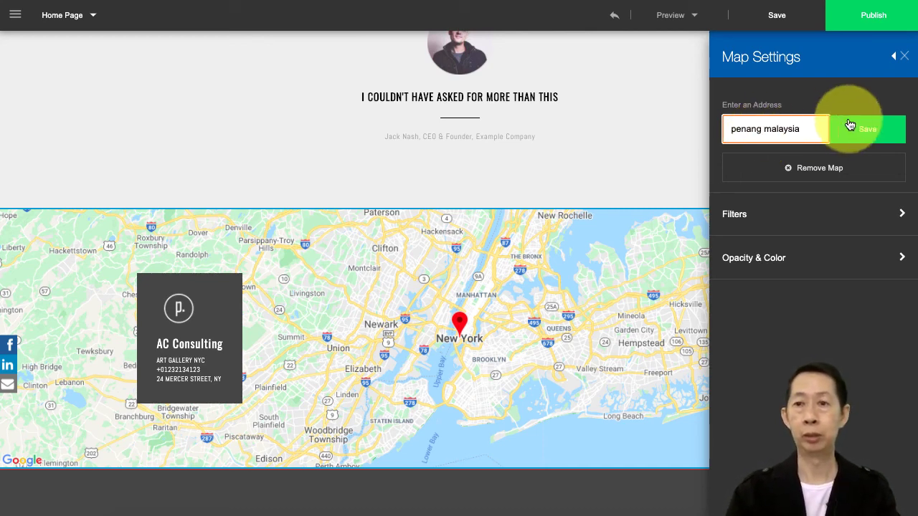
{"action": "left_click", "coordinate": [865, 131]}
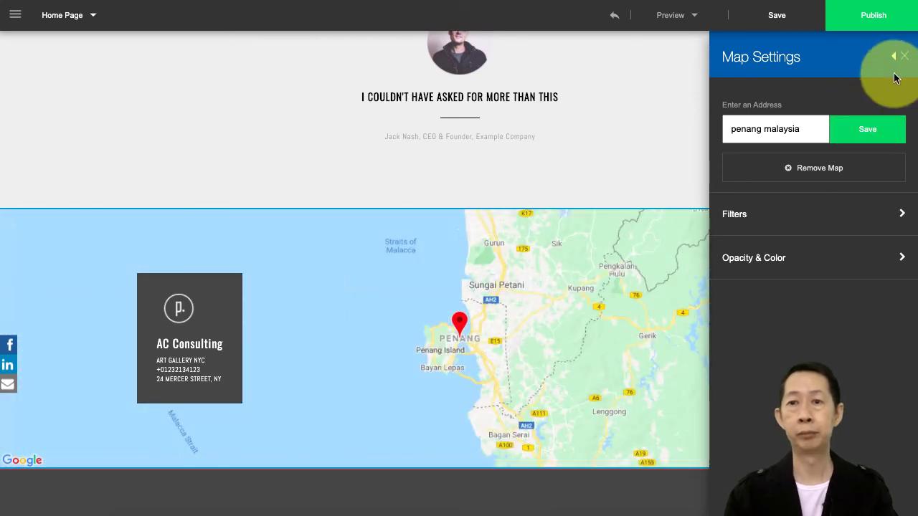
{"action": "left_click", "coordinate": [904, 56]}
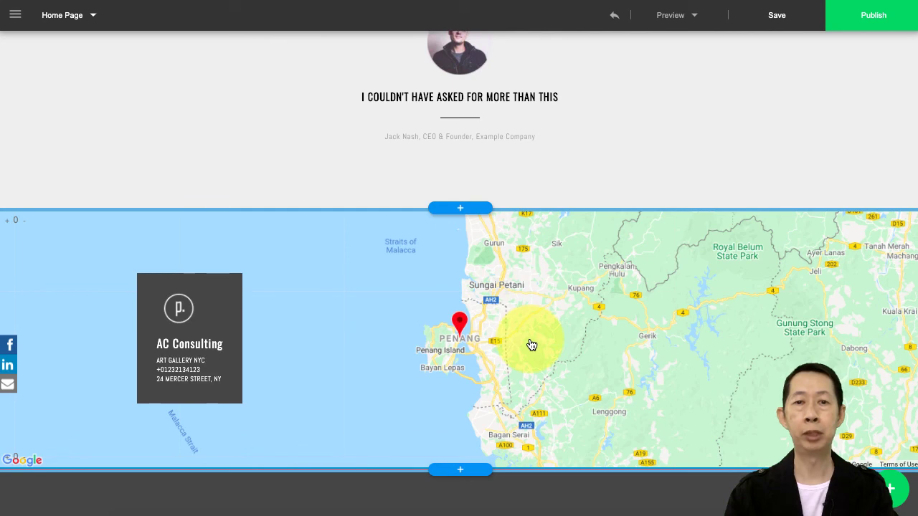
{"action": "scroll", "coordinate": [531, 345], "scroll_direction": "down", "scroll_amount": 1}
{"action": "scroll", "coordinate": [528, 344], "scroll_direction": "up", "scroll_amount": 1}
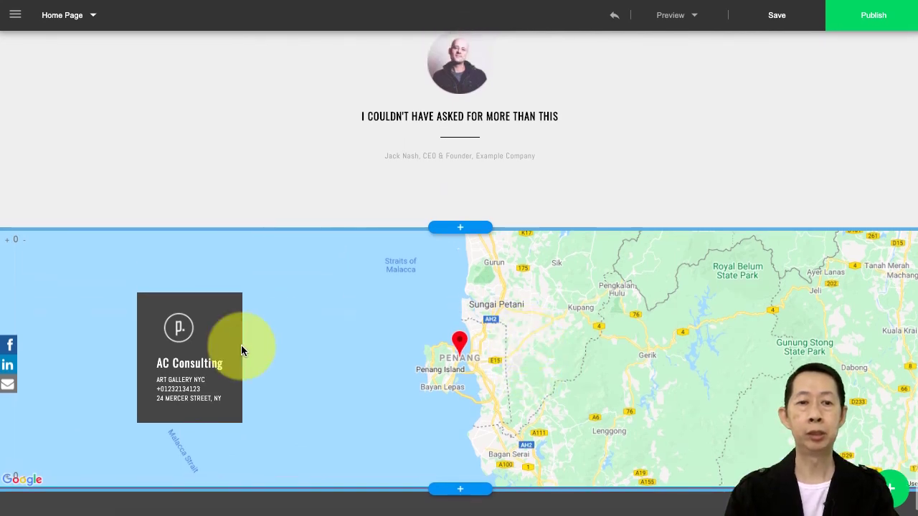
{"action": "scroll", "coordinate": [284, 349], "scroll_direction": "down", "scroll_amount": 10}
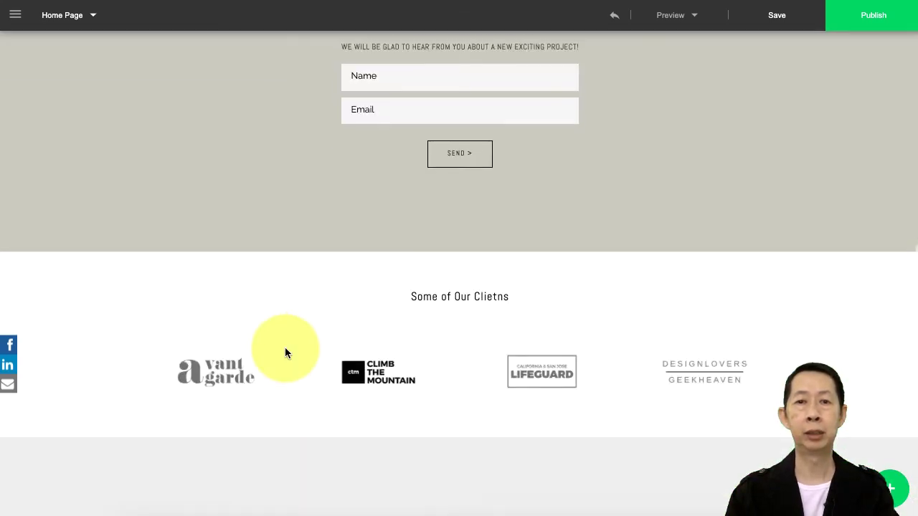
{"action": "scroll", "coordinate": [285, 352], "scroll_direction": "up", "scroll_amount": 5}
{"action": "scroll", "coordinate": [287, 354], "scroll_direction": "up", "scroll_amount": 2}
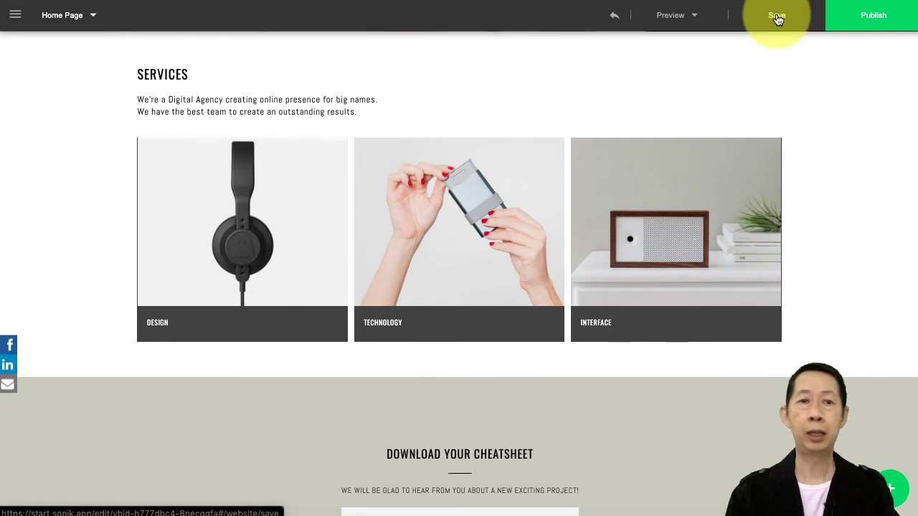
{"action": "scroll", "coordinate": [784, 156], "scroll_direction": "up", "scroll_amount": 6}
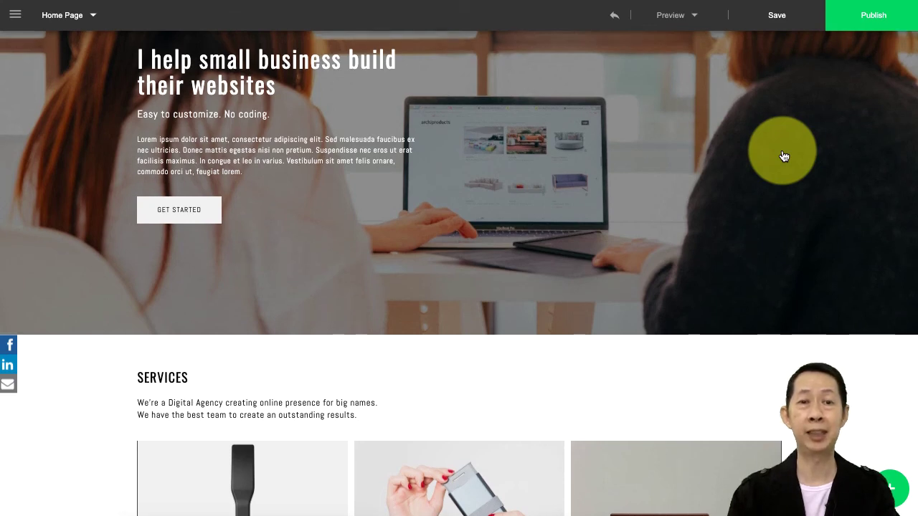
{"action": "scroll", "coordinate": [784, 156], "scroll_direction": "up", "scroll_amount": 3}
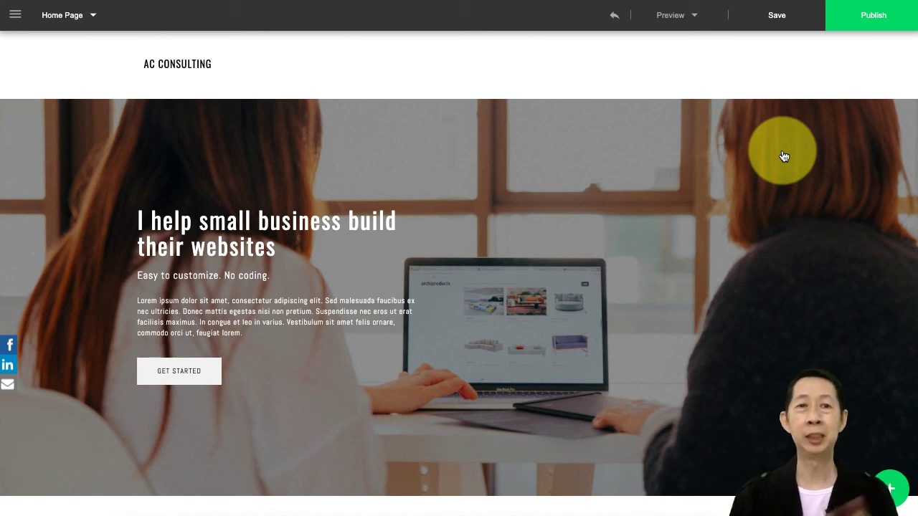
- Enter 'ACConsulting' as the site's new name and save it to the account
{"action": "left_click", "coordinate": [776, 16]}
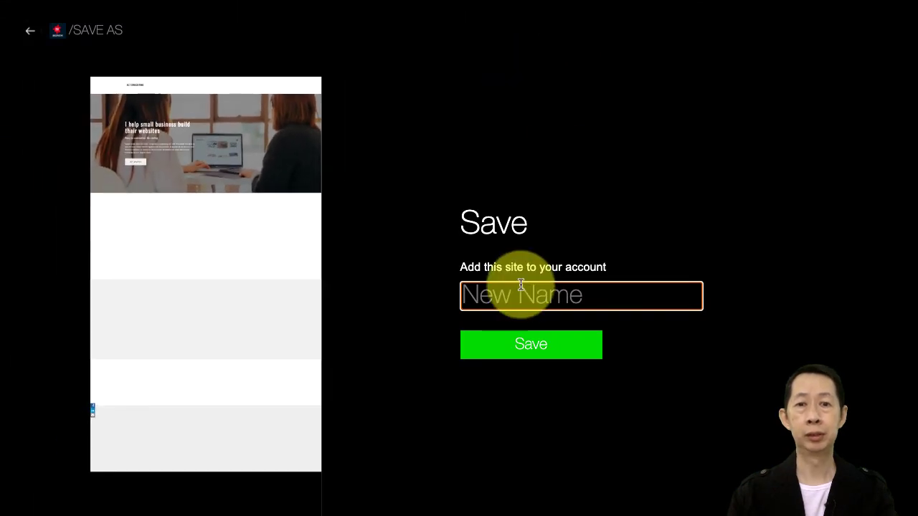
{"action": "type", "text": "C"}
{"action": "key", "text": "BackSpace"}
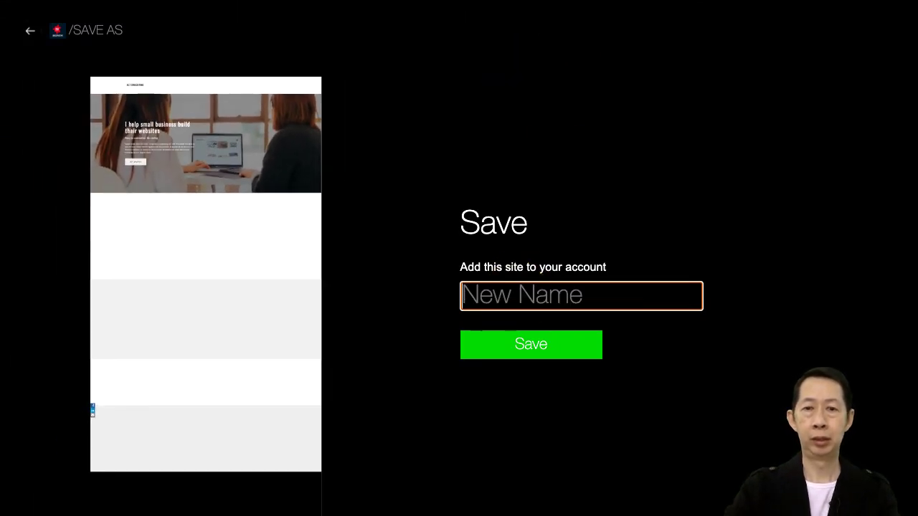
{"action": "type", "text": "ACC"}
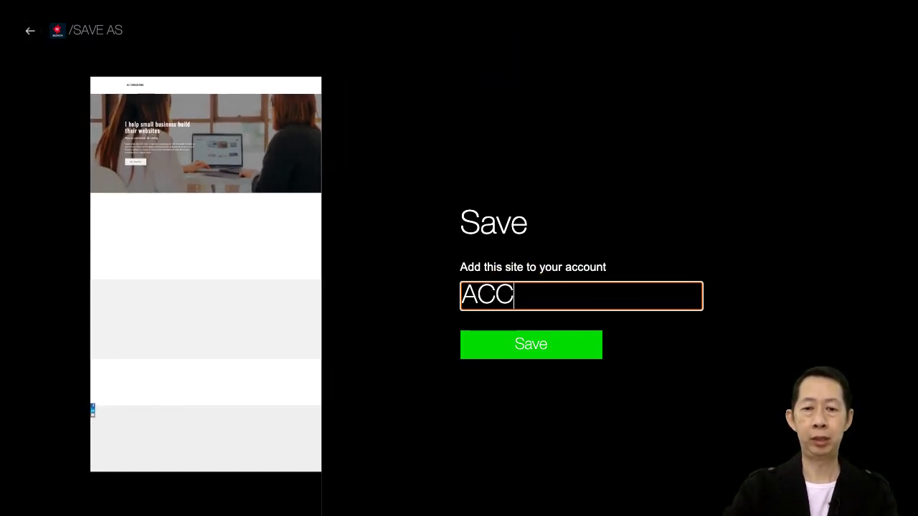
{"action": "type", "text": "onsulting"}
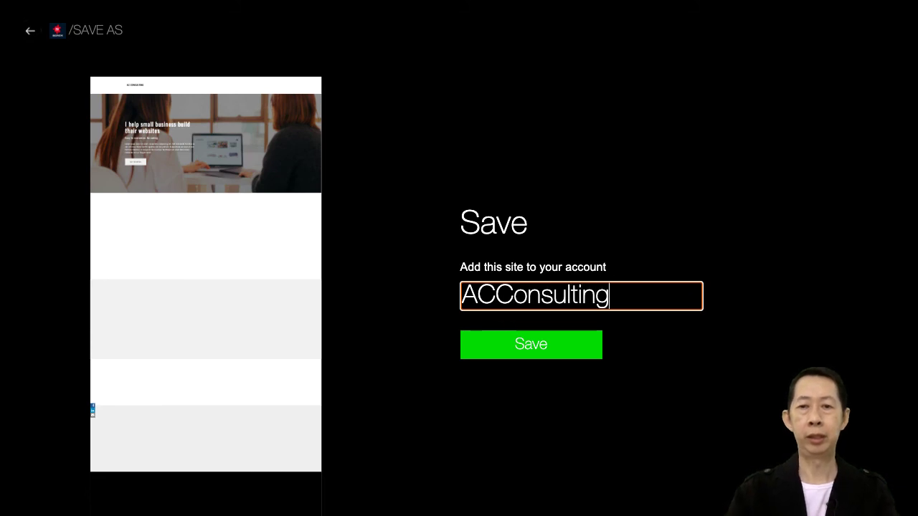
{"action": "left_click", "coordinate": [528, 347]}
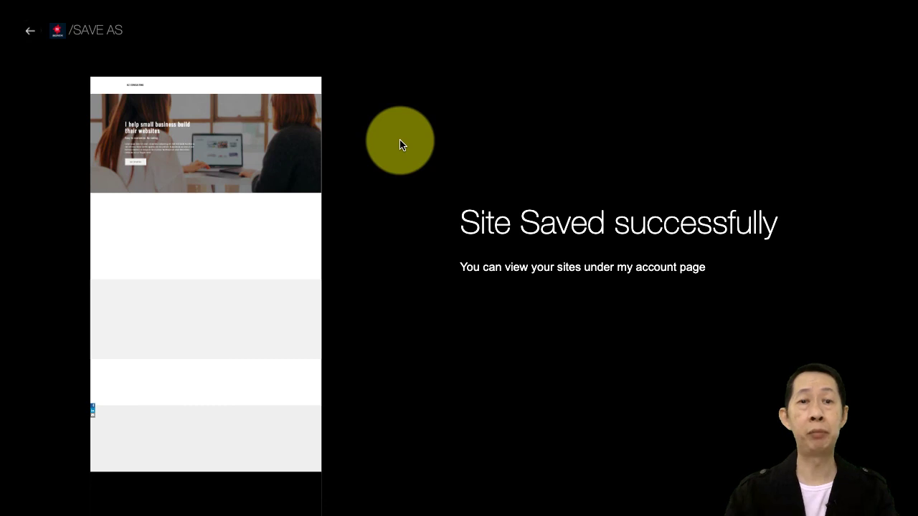
- Return to the editor and browse Add Page templates like About, Lead Capture Page and Webinar Page
{"action": "left_click", "coordinate": [30, 33]}
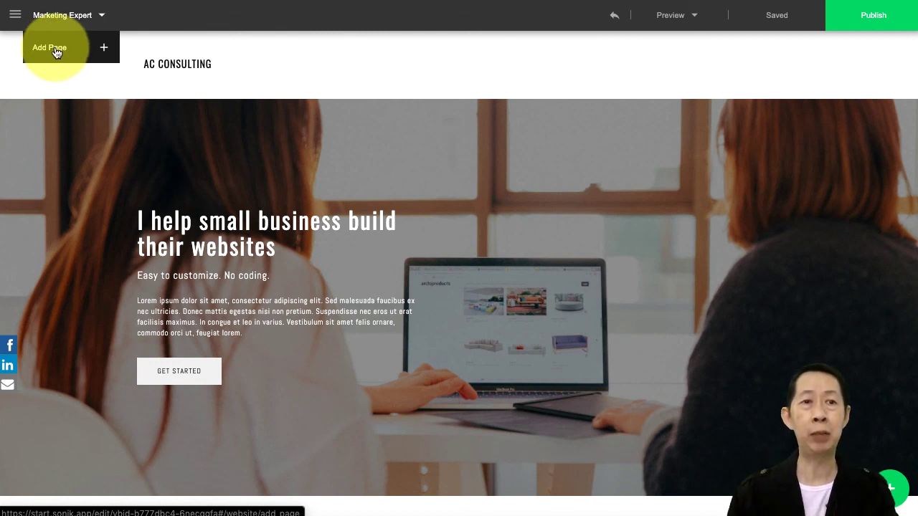
{"action": "left_click", "coordinate": [55, 48]}
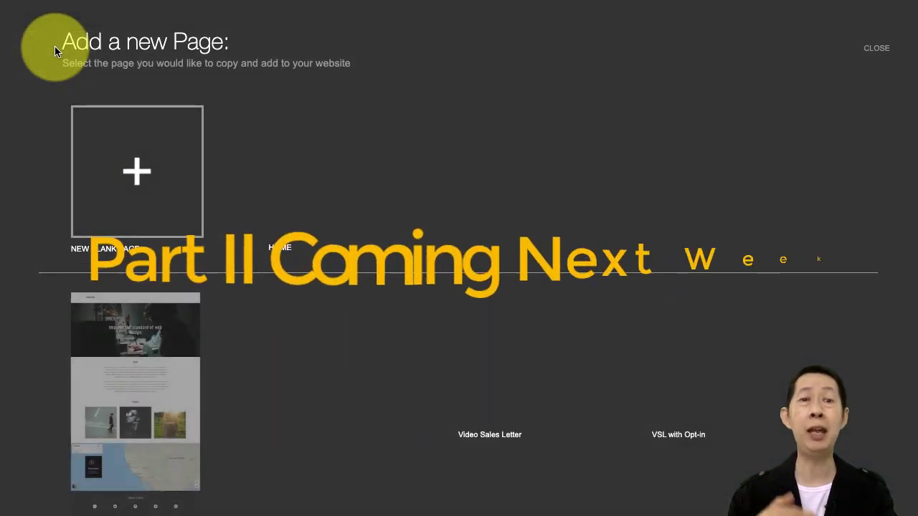
{"action": "scroll", "coordinate": [442, 112], "scroll_direction": "down", "scroll_amount": 1}
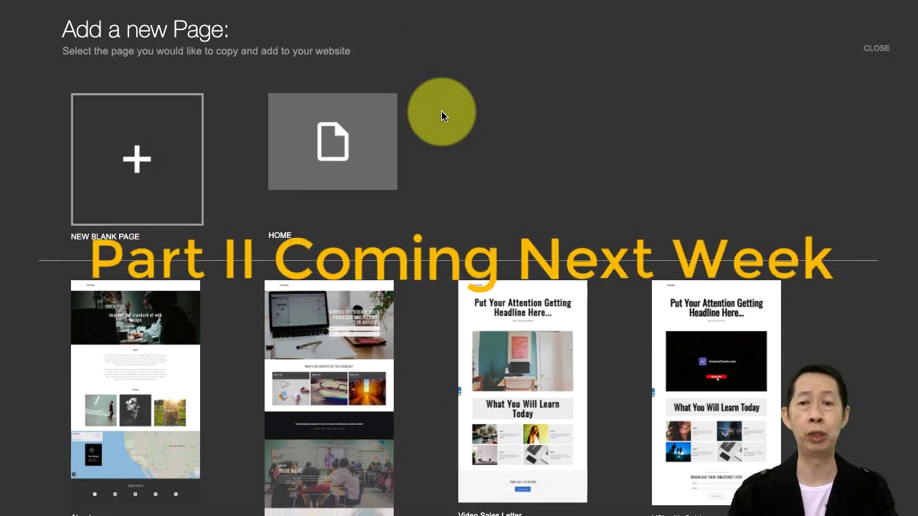
{"action": "scroll", "coordinate": [441, 116], "scroll_direction": "down", "scroll_amount": 5}
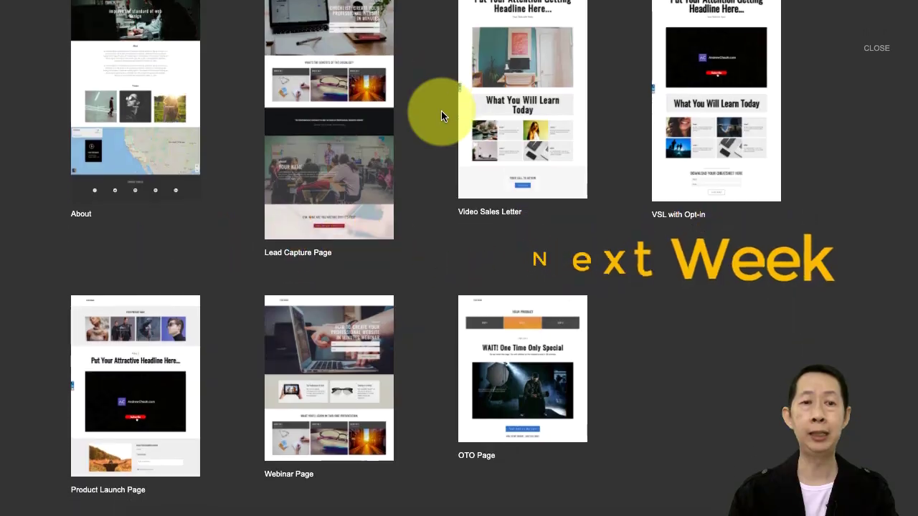